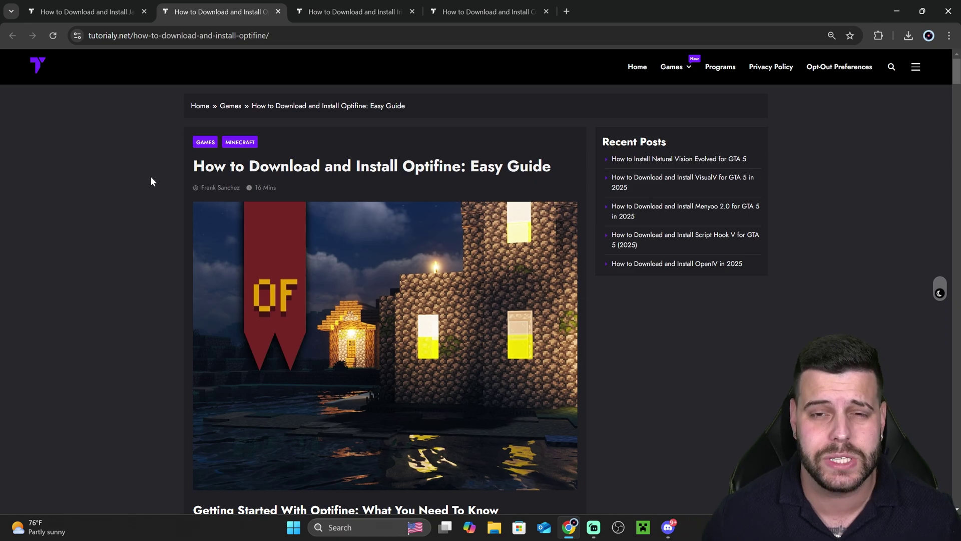
# Step: Switch to the Complementary Shaders guide and scroll through it
pyautogui.click(487, 13)
pyautogui.scroll(-6, 370, 202)
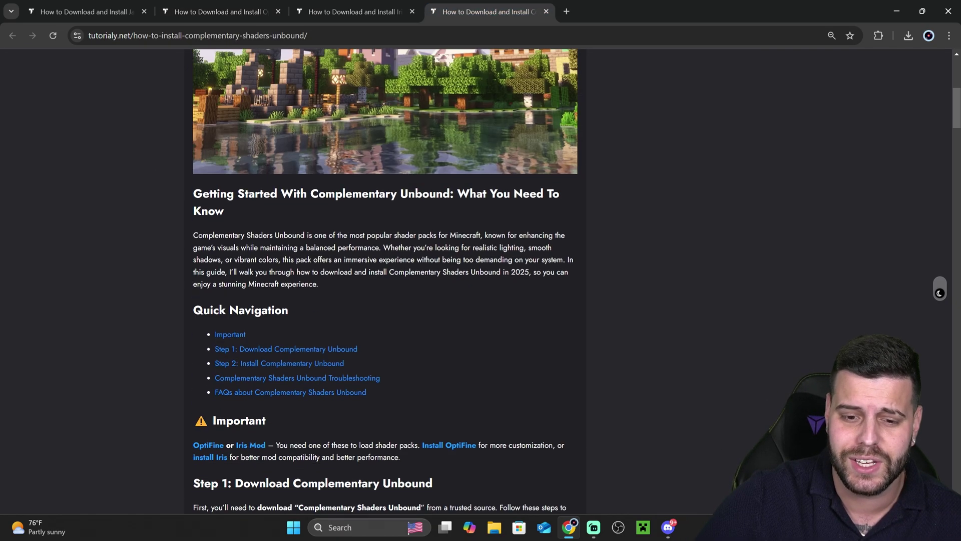
pyautogui.scroll(-4, 443, 266)
pyautogui.scroll(1, 518, 254)
pyautogui.scroll(8, 531, 205)
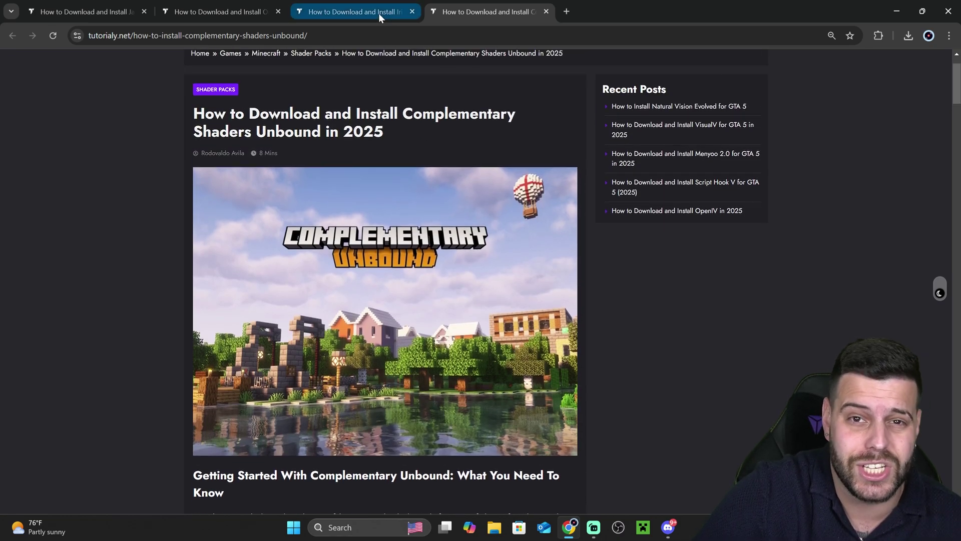
# Step: Compare the Iris Shaders and Optifine guide titles, finishing on the Iris Shaders guide
pyautogui.click(379, 13)
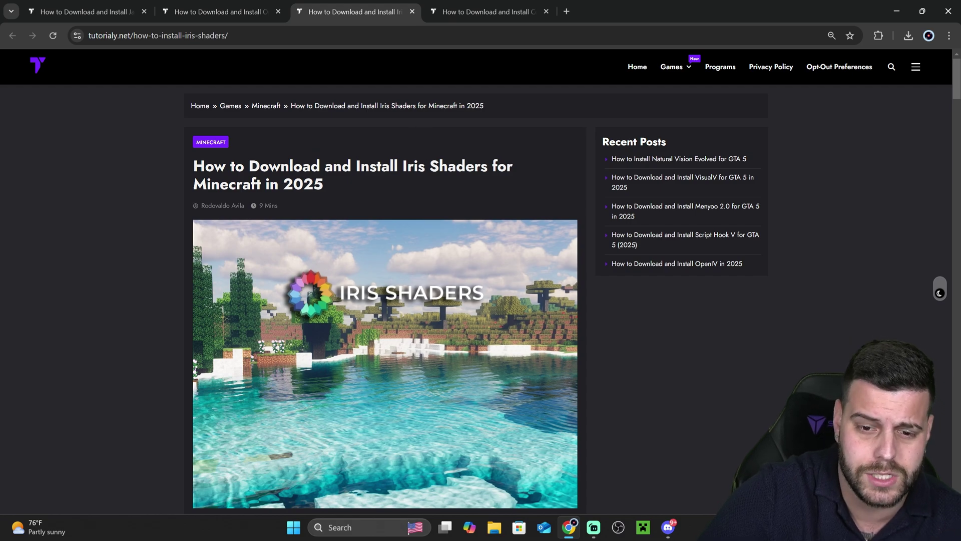
pyautogui.moveTo(403, 166); pyautogui.dragTo(480, 166)
pyautogui.click(384, 76)
pyautogui.hotkey('ctrl', 'shift', 'Tab')
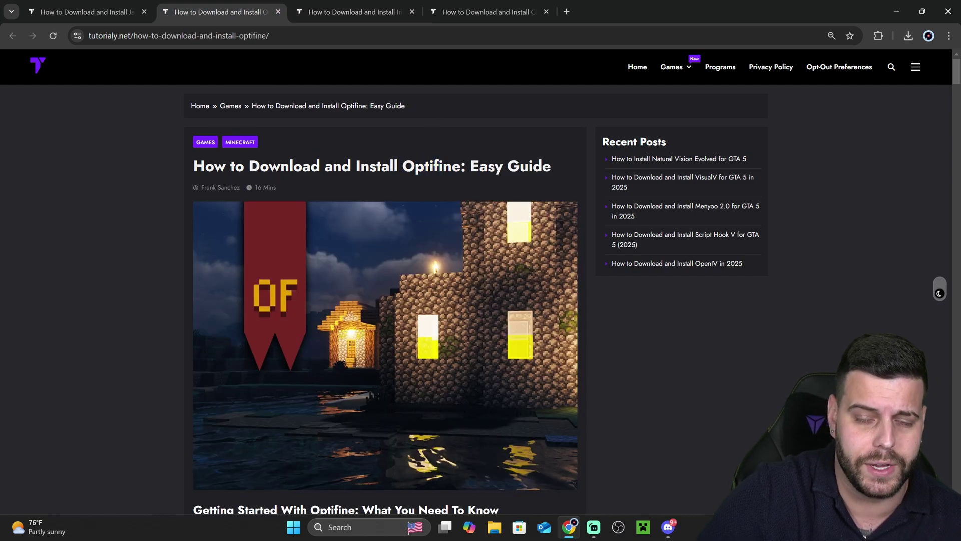
pyautogui.click(370, 6)
pyautogui.hotkey('ctrl', 'shift', 'Tab')
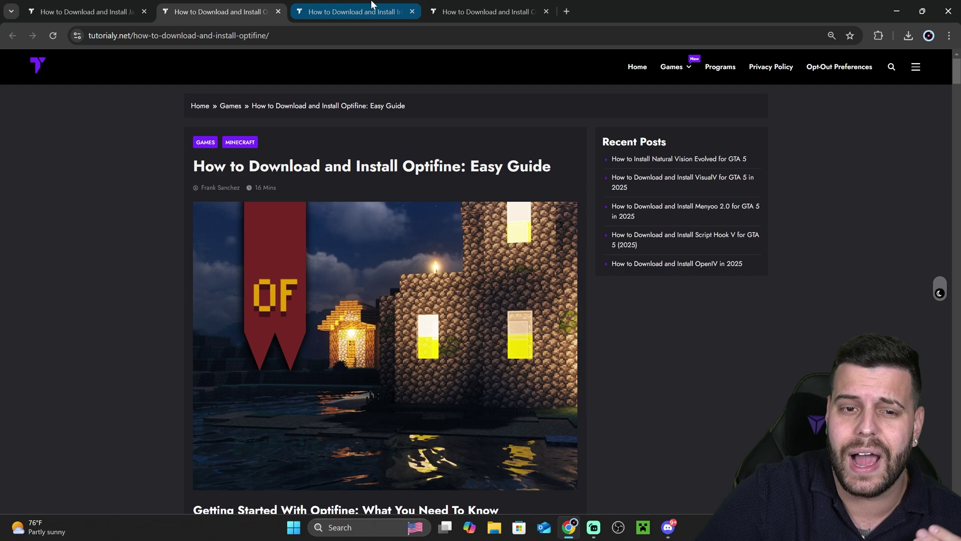
pyautogui.click(370, 6)
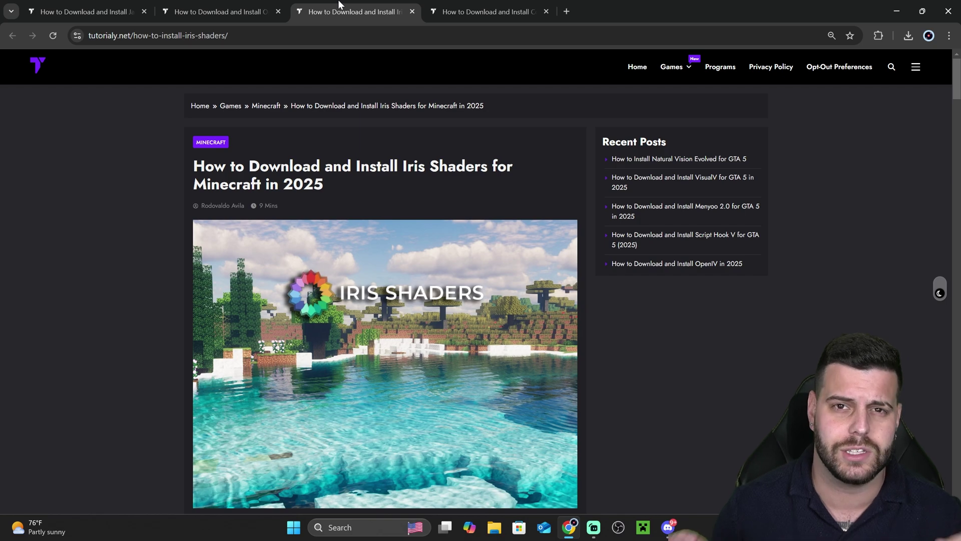
pyautogui.hotkey('ctrl', 'shift', 'Tab')
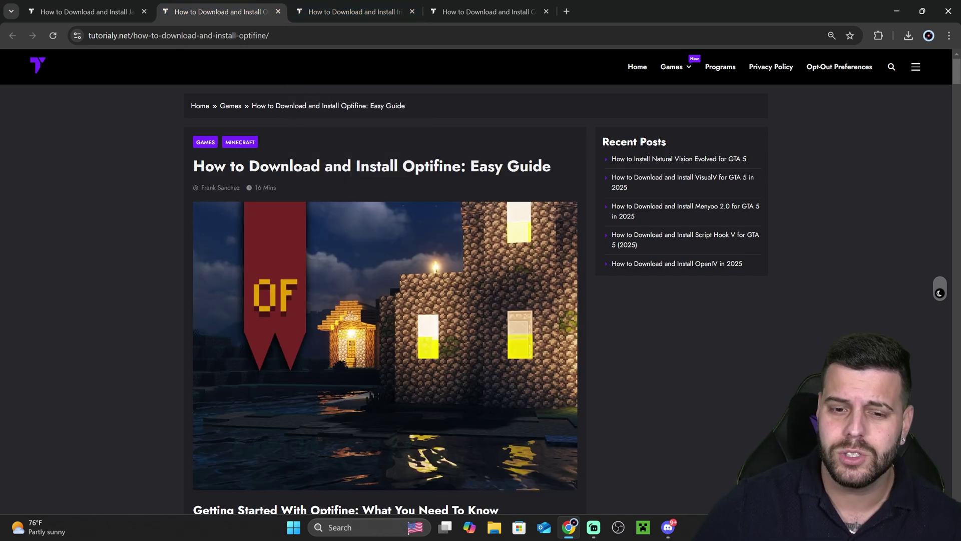
pyautogui.moveTo(403, 166)
pyautogui.mouseDown()
pyautogui.moveTo(460, 166)
pyautogui.moveTo(417, 165)
pyautogui.mouseUp()
pyautogui.click(351, 12)
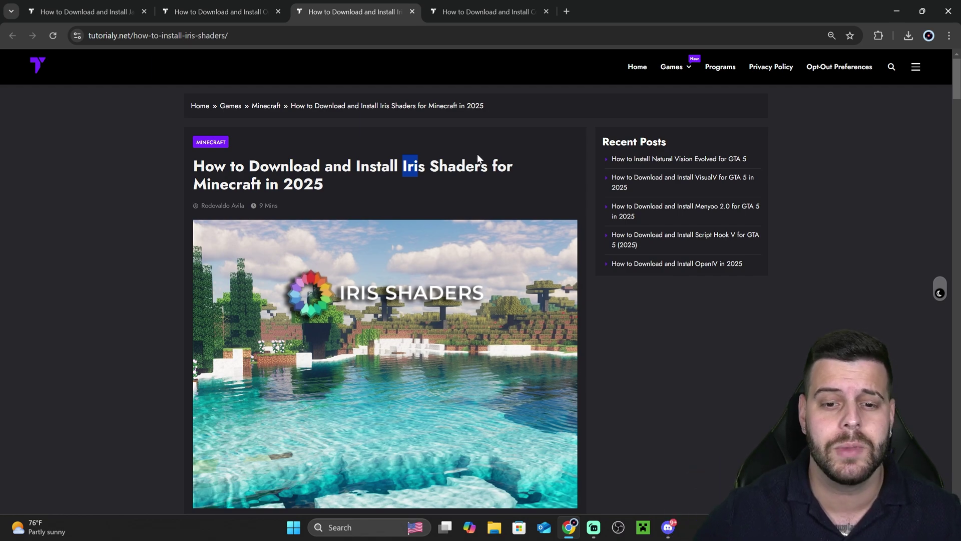
# Step: Highlight the article titles in the Iris and Optifine guides
pyautogui.click(444, 155)
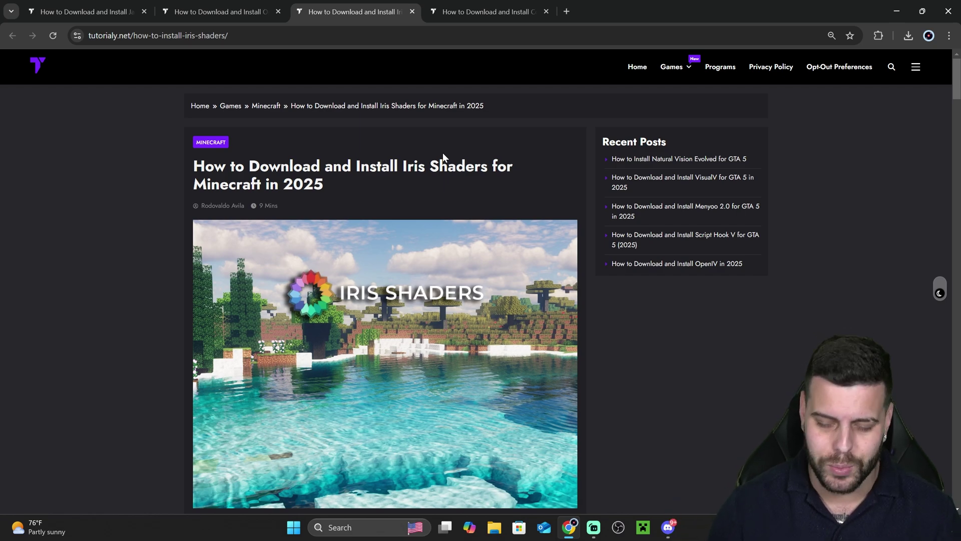
pyautogui.moveTo(404, 166); pyautogui.dragTo(452, 166)
pyautogui.click(440, 166)
pyautogui.click(221, 12)
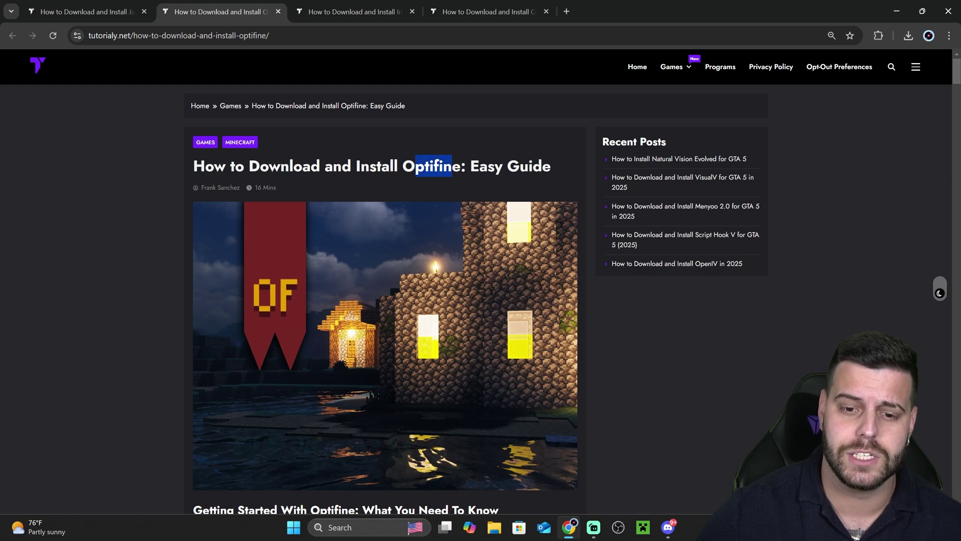
pyautogui.click(452, 166)
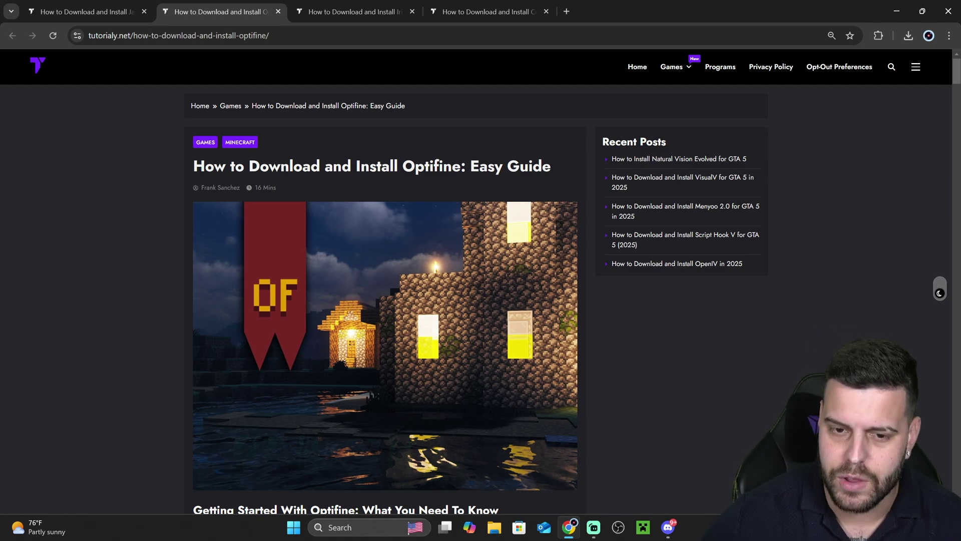
pyautogui.moveTo(402, 166); pyautogui.dragTo(452, 166)
pyautogui.click(479, 152)
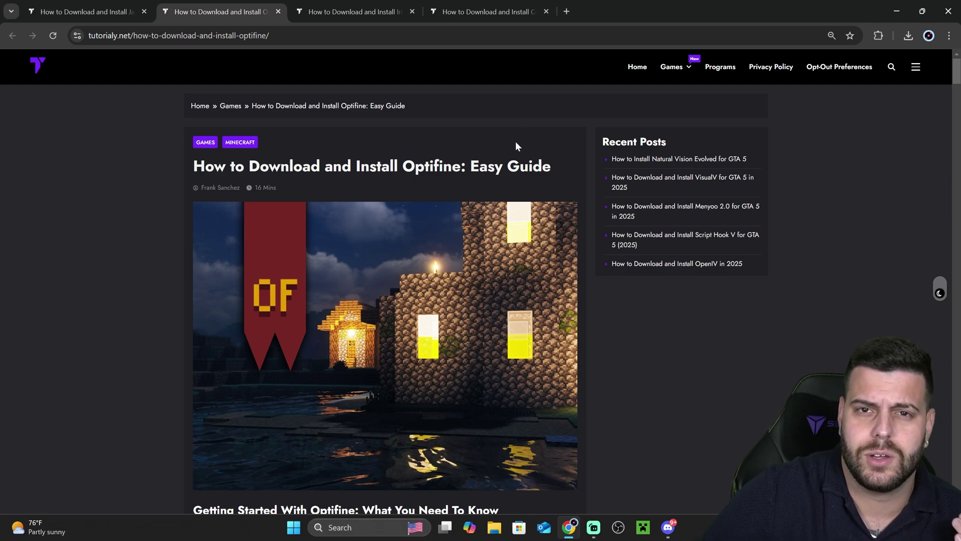
pyautogui.scroll(-1, 517, 142)
# Step: Toggle between the Iris Shaders and Optifine guides, ending on the Optifine guide
pyautogui.click(318, 4)
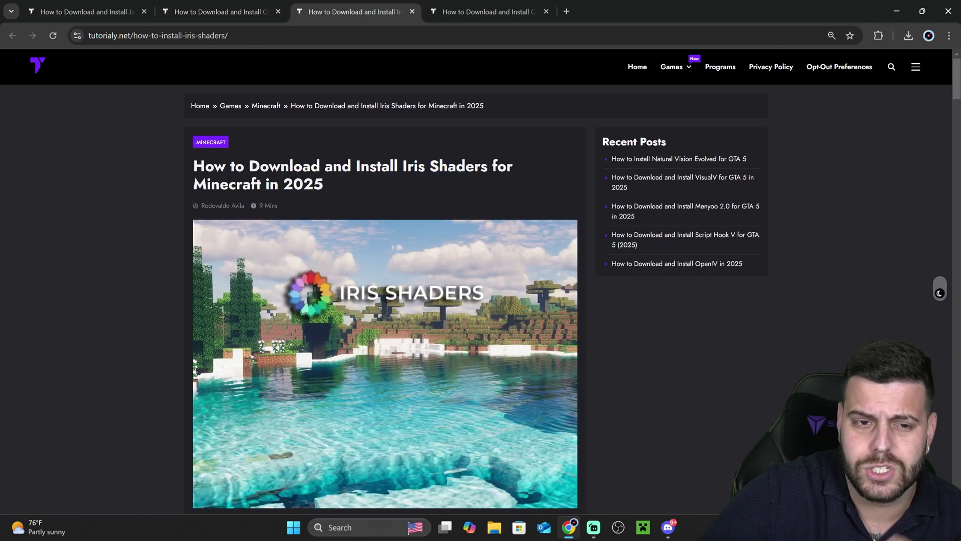
pyautogui.click(250, 6)
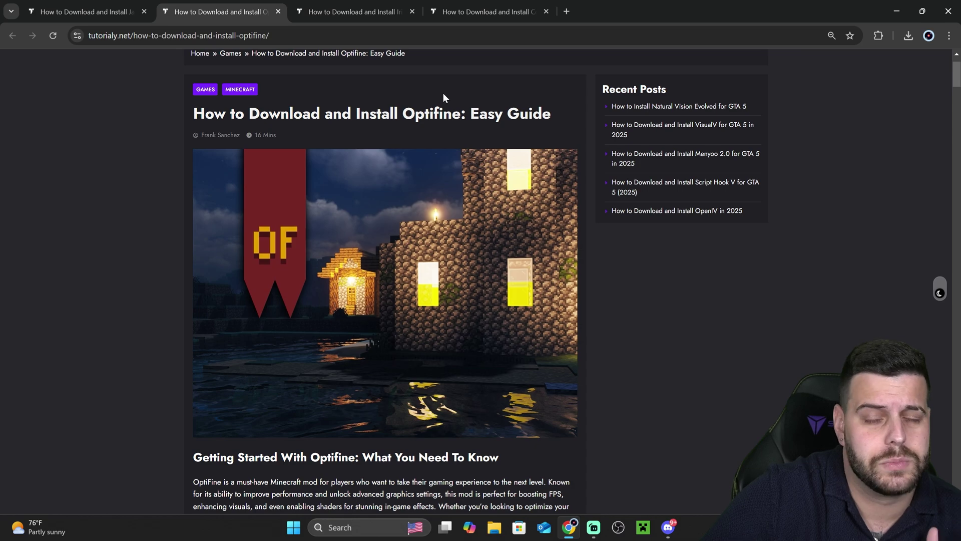
pyautogui.doubleClick(460, 113)
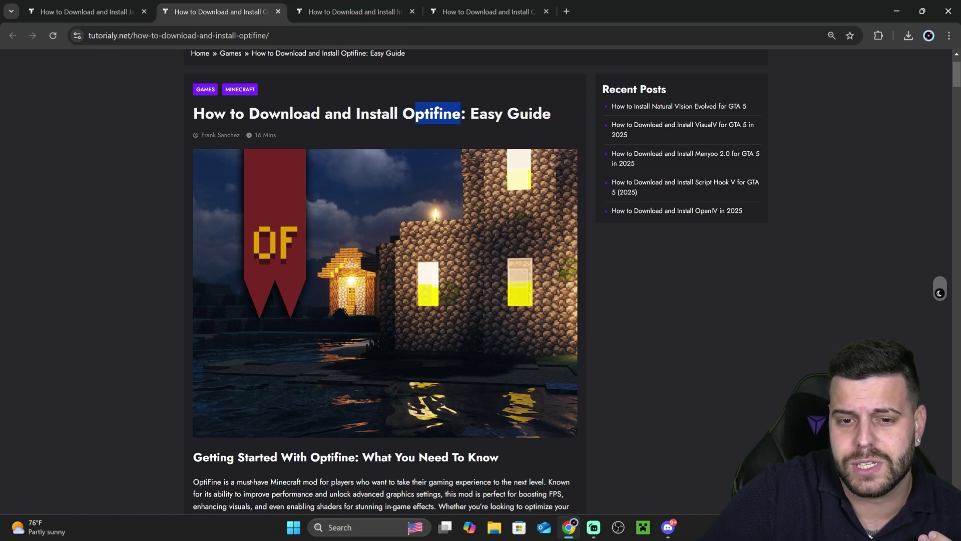
pyautogui.click(300, 5)
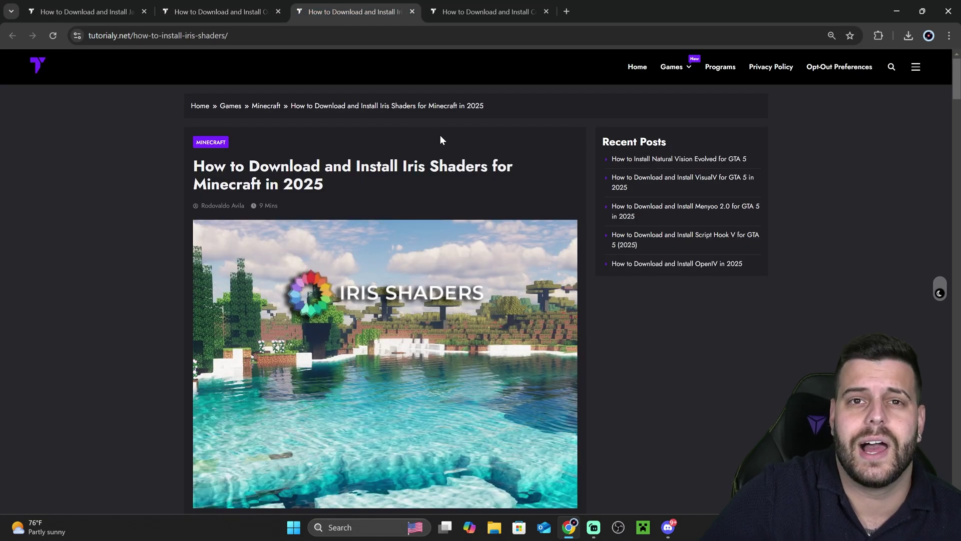
pyautogui.click(280, 6)
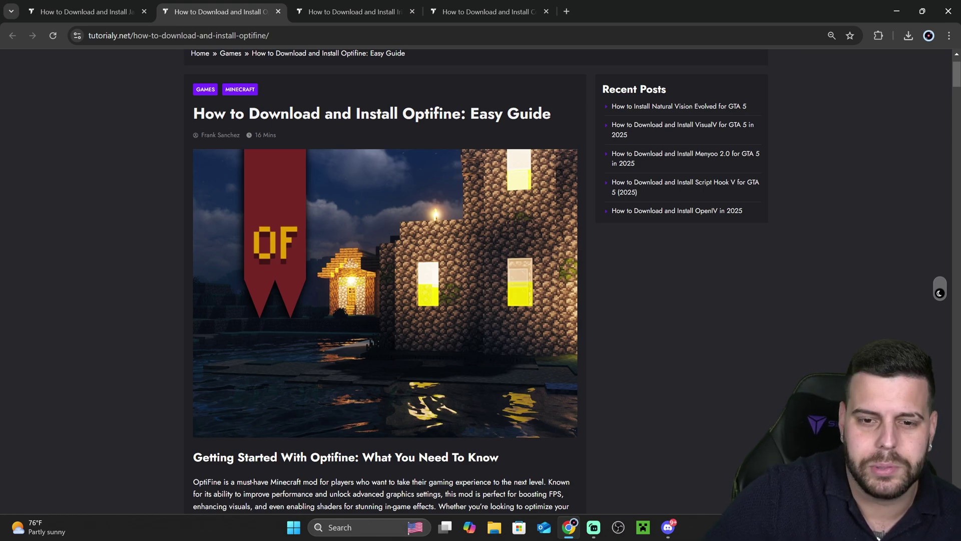
pyautogui.click(326, 11)
pyautogui.click(220, 11)
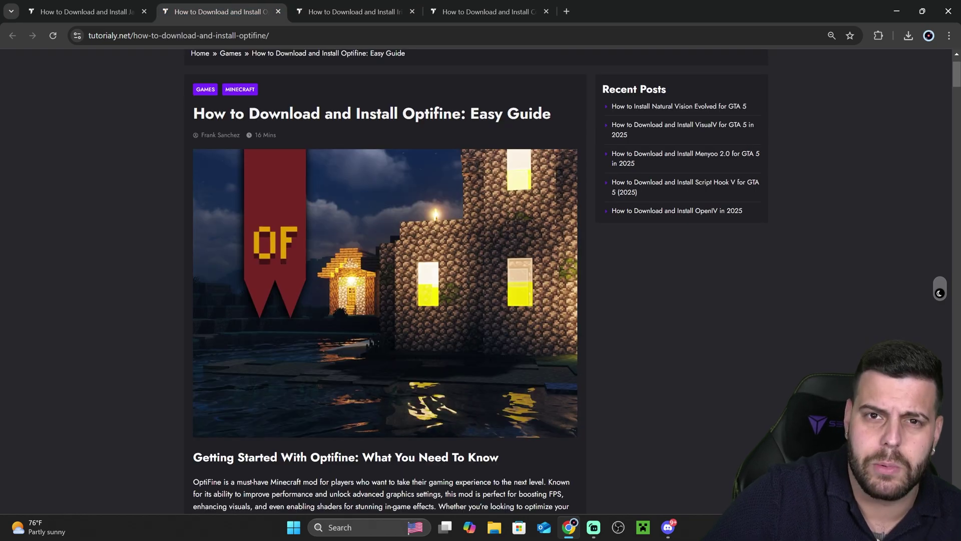
# Step: Scroll up and down through the Optifine guide toward its download link
pyautogui.scroll(-20, 509, 181)
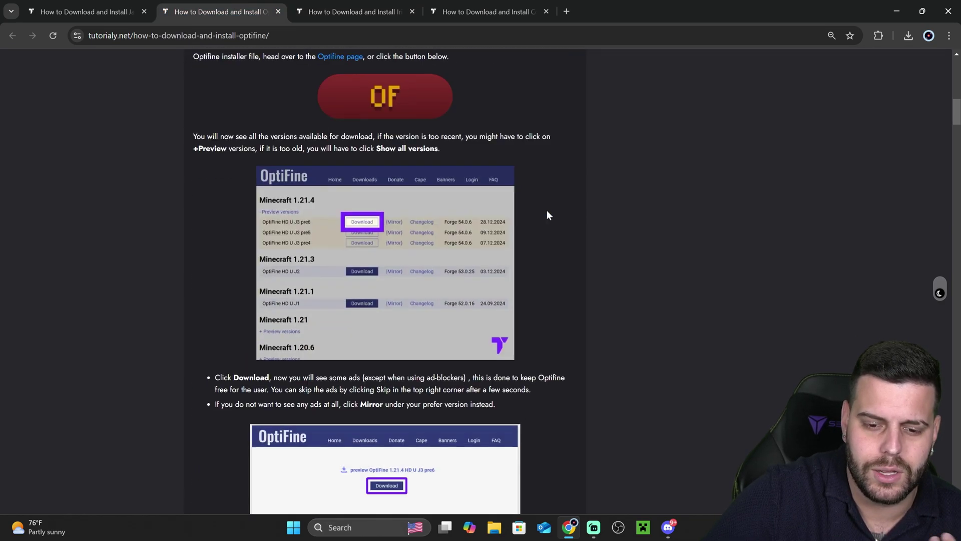
pyautogui.scroll(-7, 557, 200)
pyautogui.scroll(20, 574, 203)
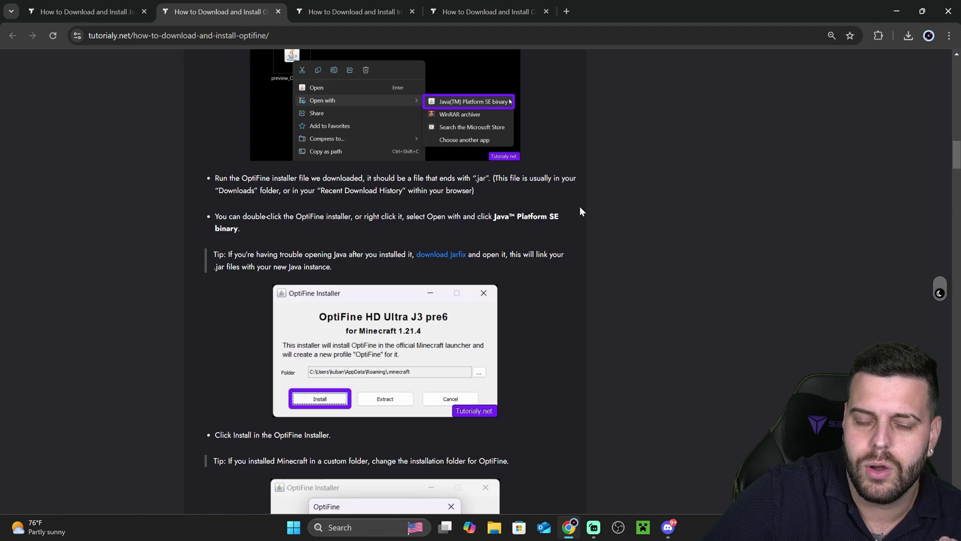
pyautogui.scroll(2, 579, 212)
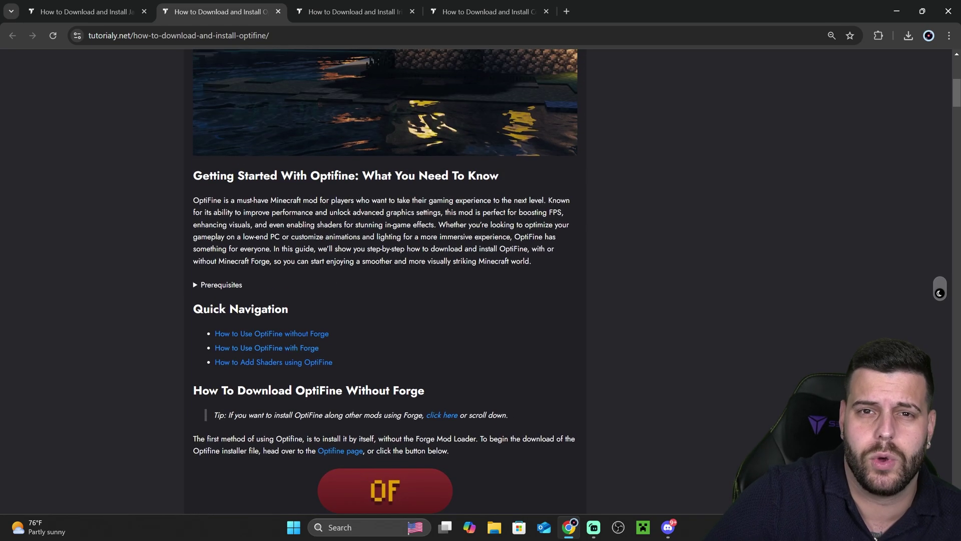
pyautogui.scroll(-4, 276, 311)
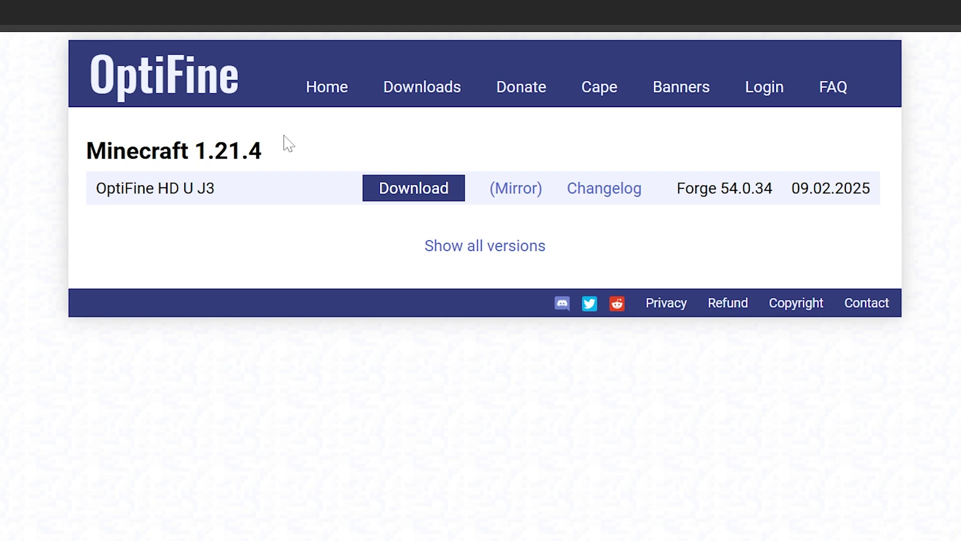
# Step: Expand the full list of OptiFine versions
pyautogui.click(500, 248)
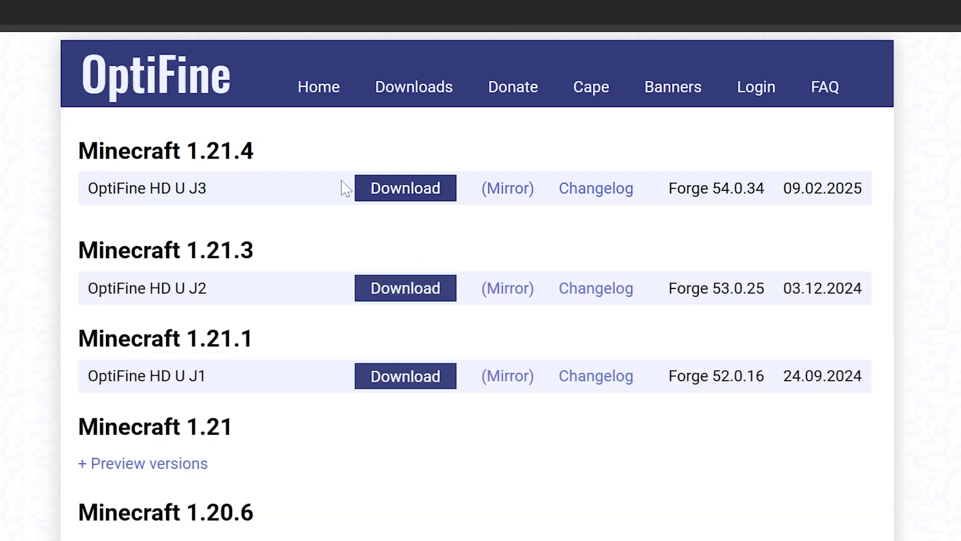
pyautogui.scroll(-12, 190, 509)
pyautogui.scroll(15, 190, 509)
# Step: Locate Minecraft 1.21.4 and download OptiFine HD U J3 for it
pyautogui.moveTo(256, 150); pyautogui.dragTo(75, 148)
pyautogui.click(75, 147)
pyautogui.moveTo(173, 150)
pyautogui.mouseDown()
pyautogui.moveTo(261, 150)
pyautogui.moveTo(185, 150)
pyautogui.mouseUp()
pyautogui.click(254, 146)
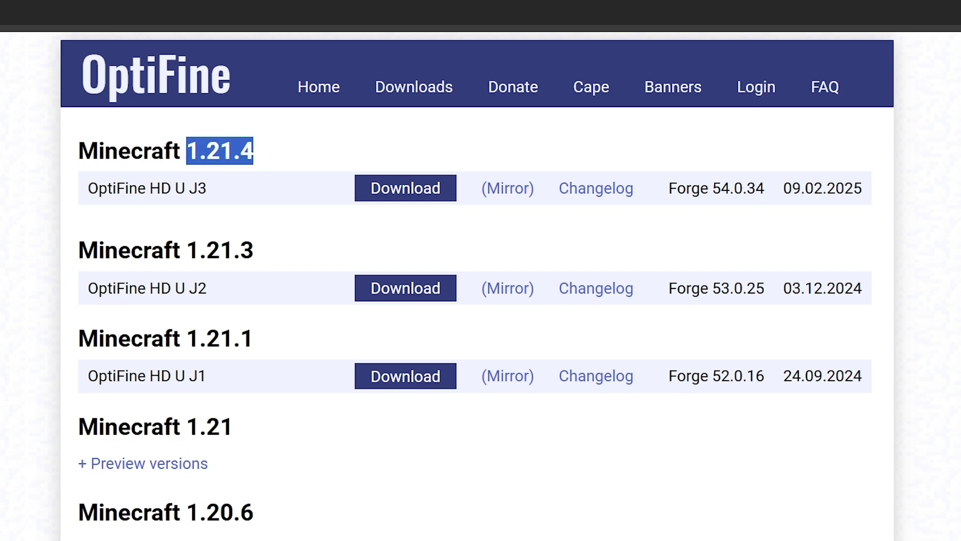
pyautogui.click(250, 150)
pyautogui.doubleClick(257, 150)
pyautogui.click(260, 157)
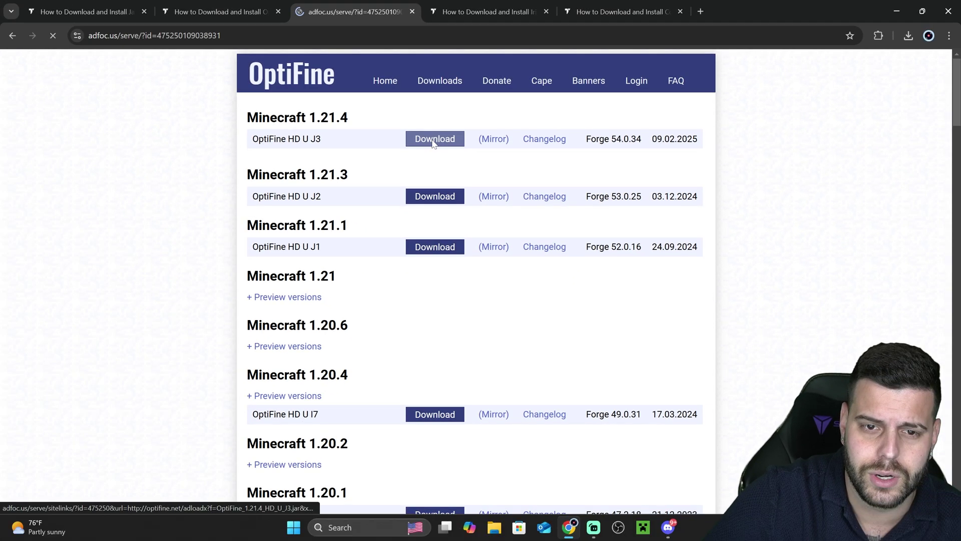
pyautogui.click(407, 184)
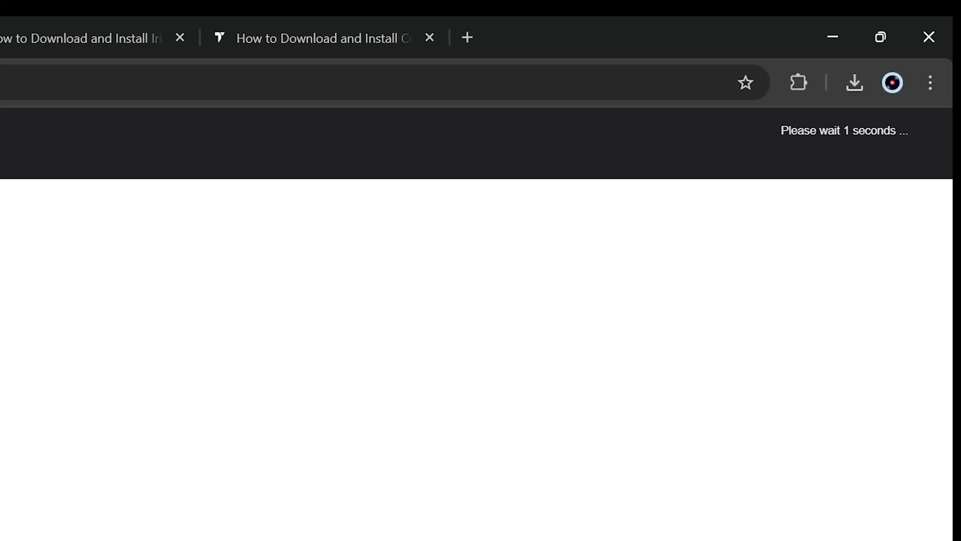
# Step: Skip the ad wait and download OptiFine_1.21.4_HD_U_J3.jar
pyautogui.click(871, 148)
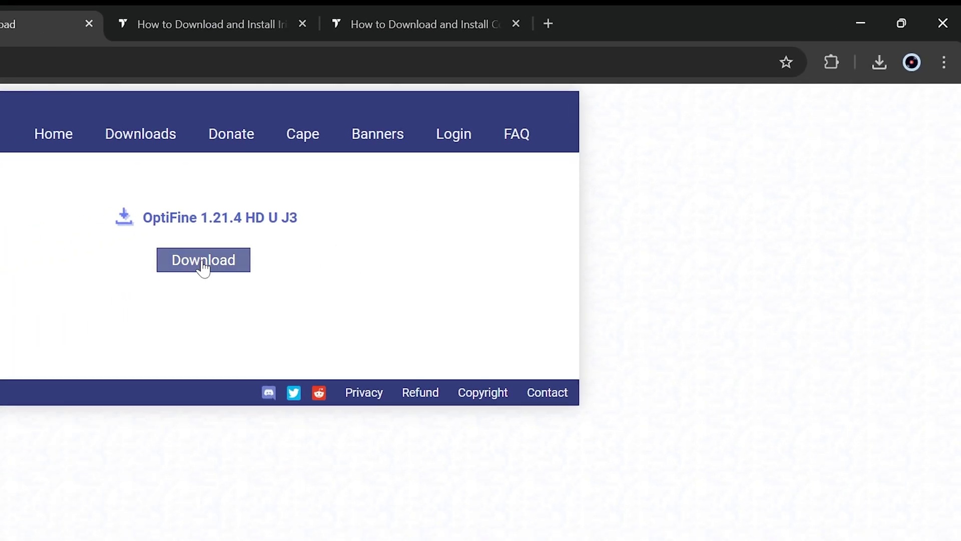
pyautogui.click(203, 261)
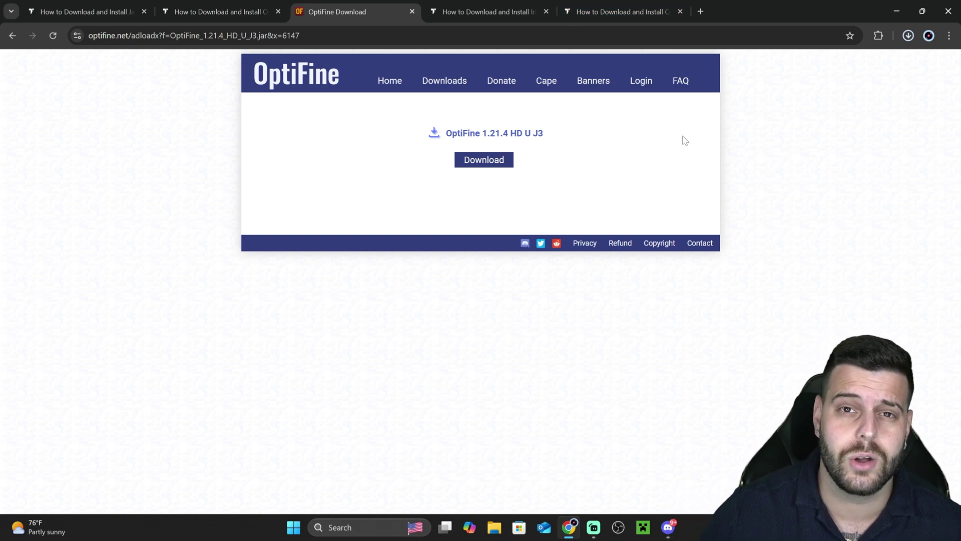
# Step: Restore down, shrink and reposition the Chrome window to uncover the desktop
pyautogui.moveTo(786, 24); pyautogui.dragTo(656, 167)
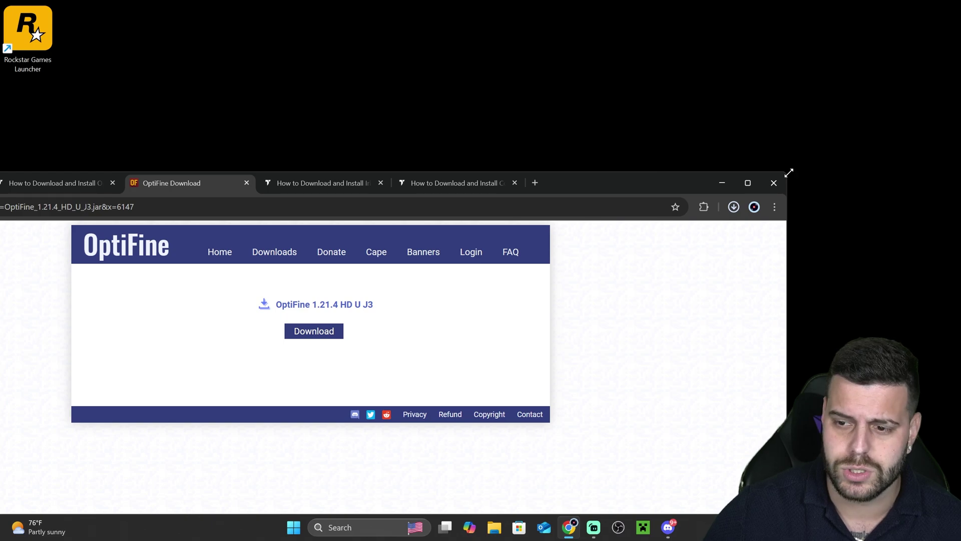
pyautogui.moveTo(788, 172); pyautogui.dragTo(600, 182)
pyautogui.moveTo(532, 185); pyautogui.dragTo(775, 137)
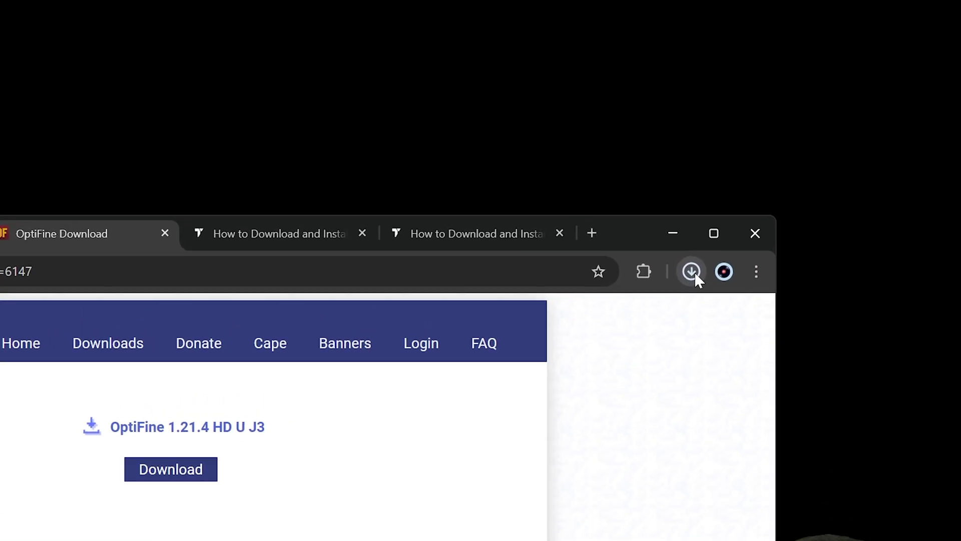
# Step: Drag the OptiFine 1.21.4 HD U J3 jar from recent downloads onto the desktop
pyautogui.click(693, 271)
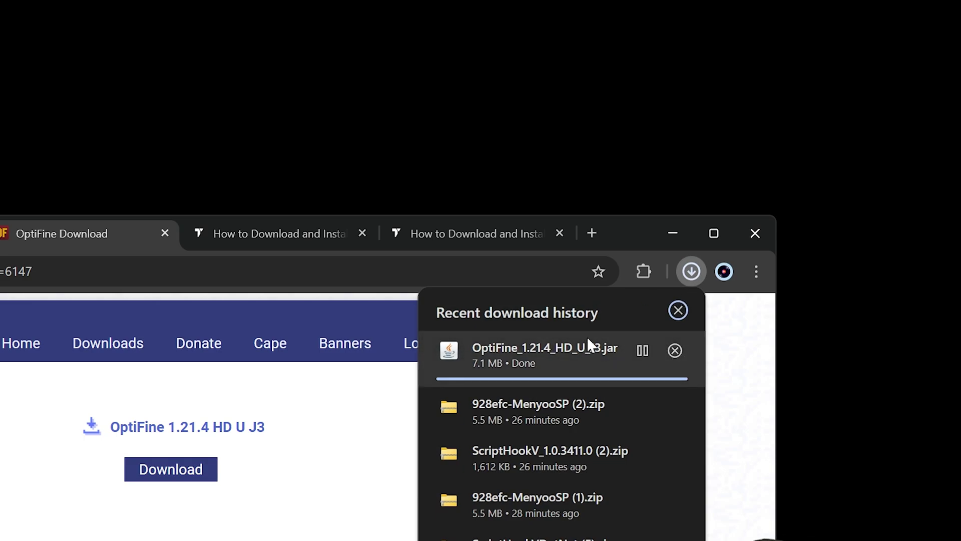
pyautogui.click(695, 273)
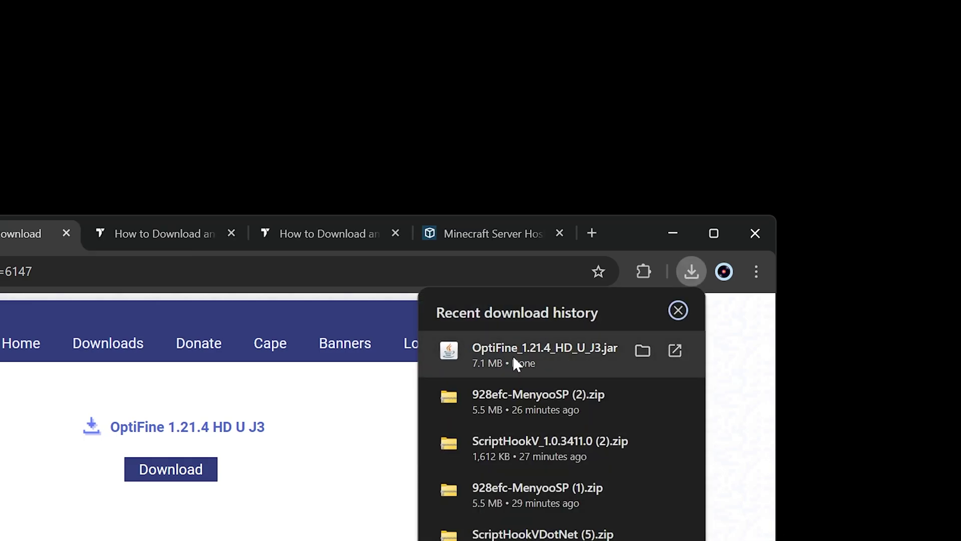
pyautogui.moveTo(542, 360); pyautogui.dragTo(482, 64)
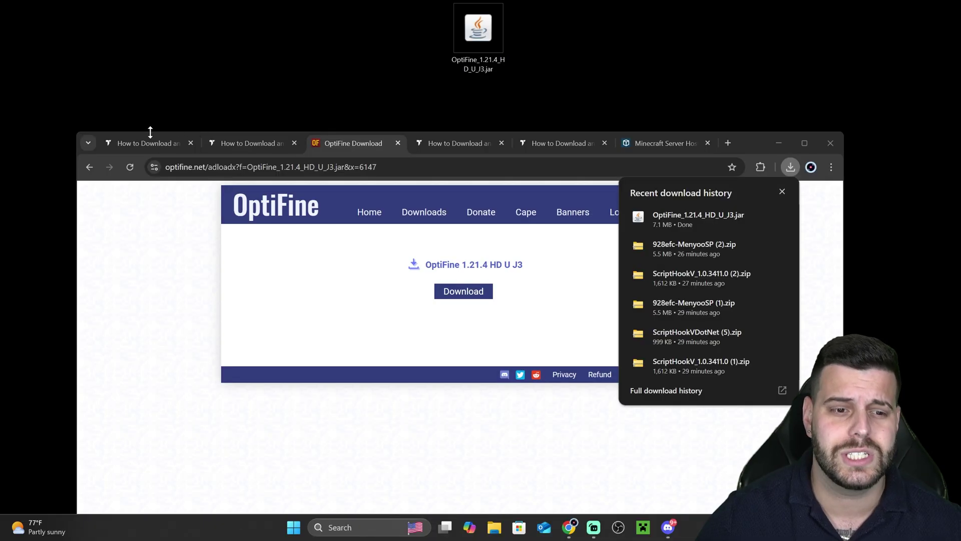
# Step: Switch to the Java 21 tutorial, dismiss the downloads list and maximize Chrome
pyautogui.click(150, 143)
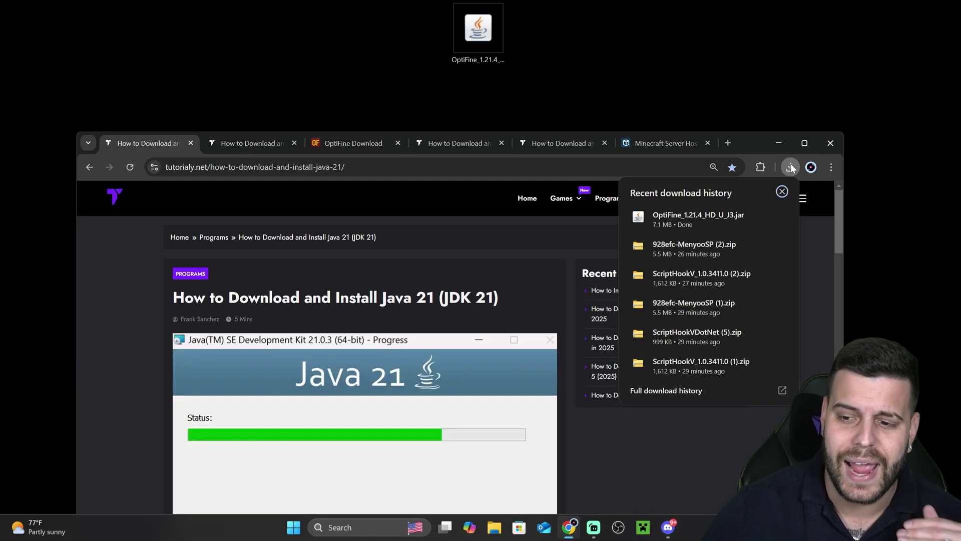
pyautogui.click(789, 166)
pyautogui.click(804, 143)
# Step: Scroll the tutorial to the How To Download Java 21 heading
pyautogui.scroll(-15, 582, 218)
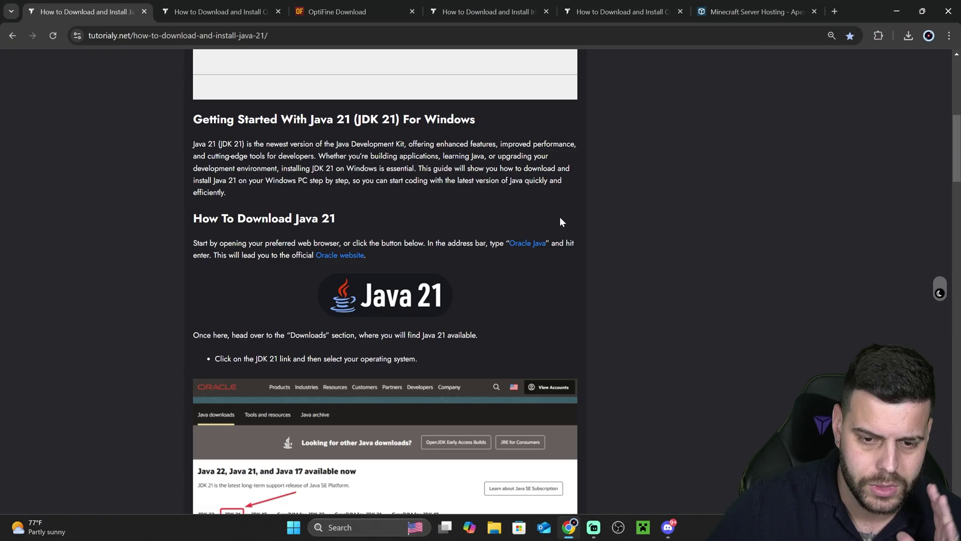
pyautogui.scroll(6, 597, 239)
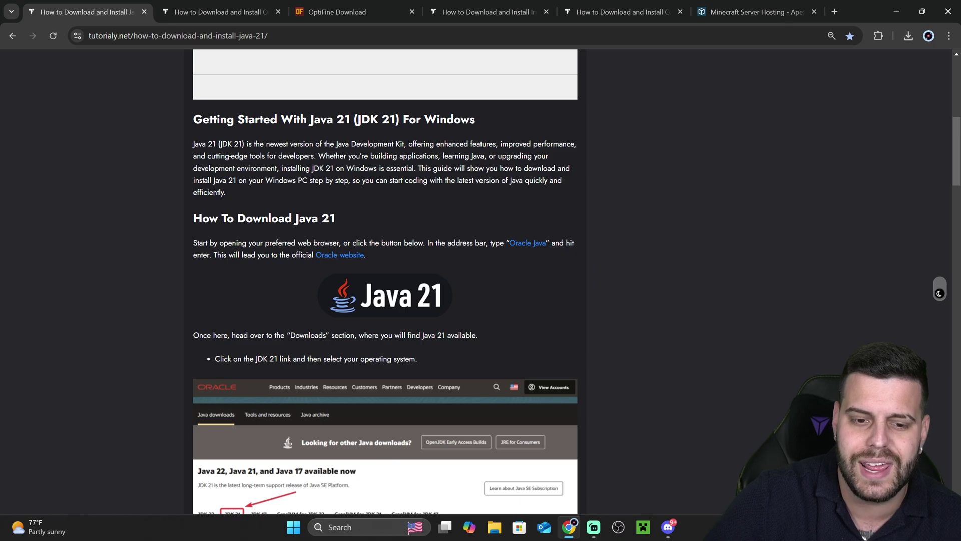
pyautogui.scroll(-15, 434, 210)
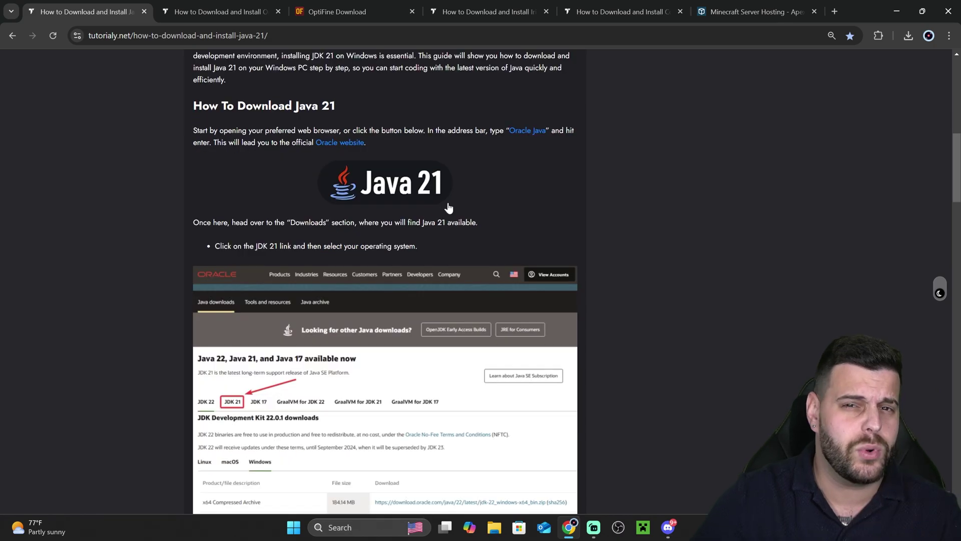
pyautogui.scroll(18, 380, 232)
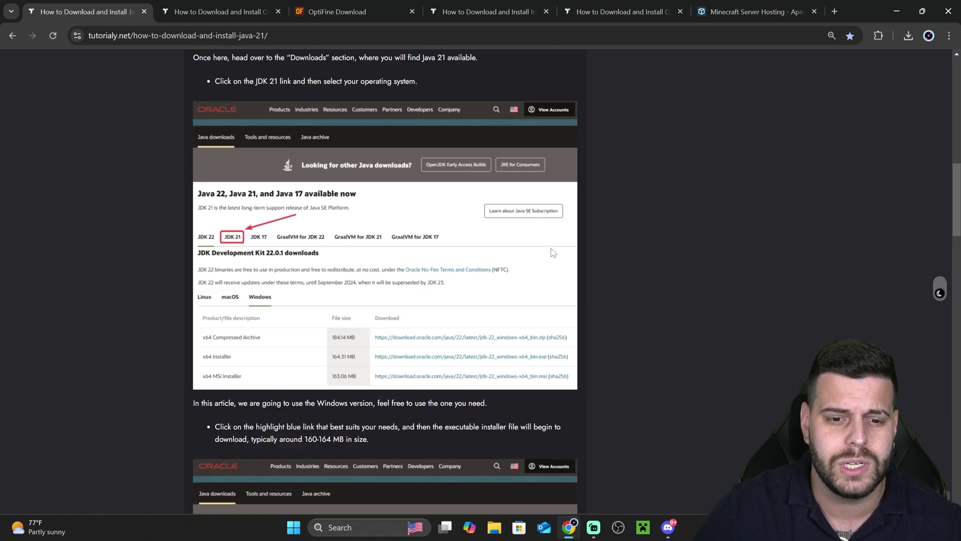
pyautogui.moveTo(229, 206); pyautogui.dragTo(387, 206)
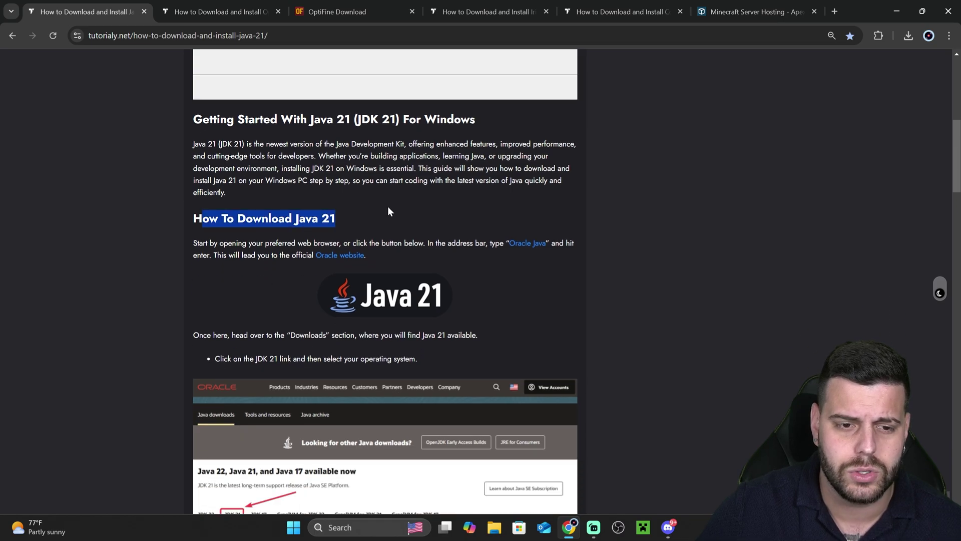
pyautogui.click(350, 212)
# Step: Open Oracle's Java 21 downloads page and scroll to the JDK 21 section
pyautogui.click(425, 310)
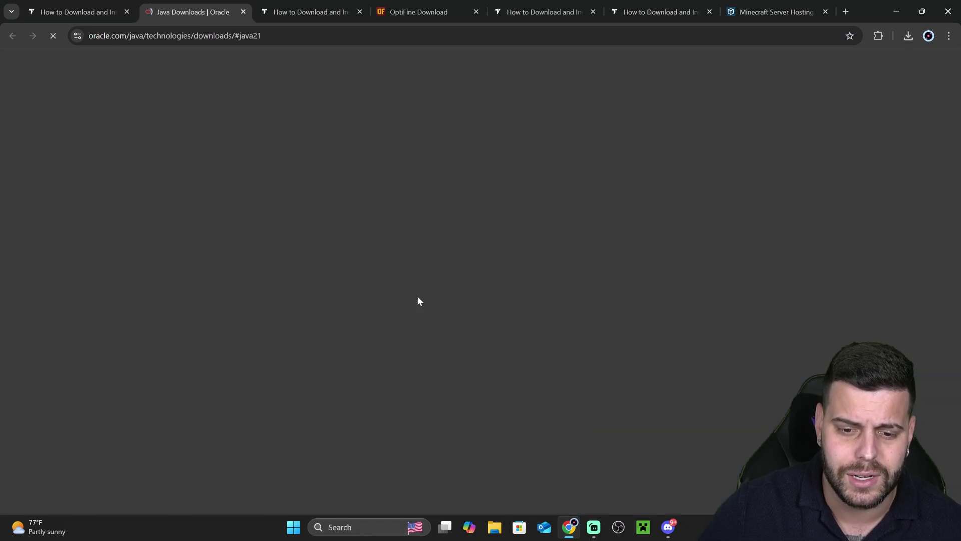
pyautogui.scroll(5, 358, 196)
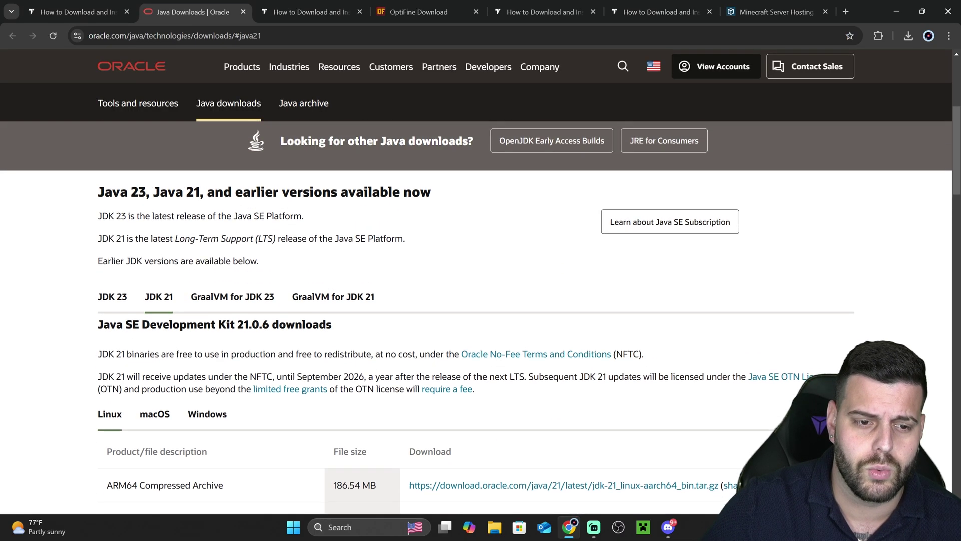
pyautogui.scroll(-2, 321, 227)
pyautogui.scroll(-2, 223, 244)
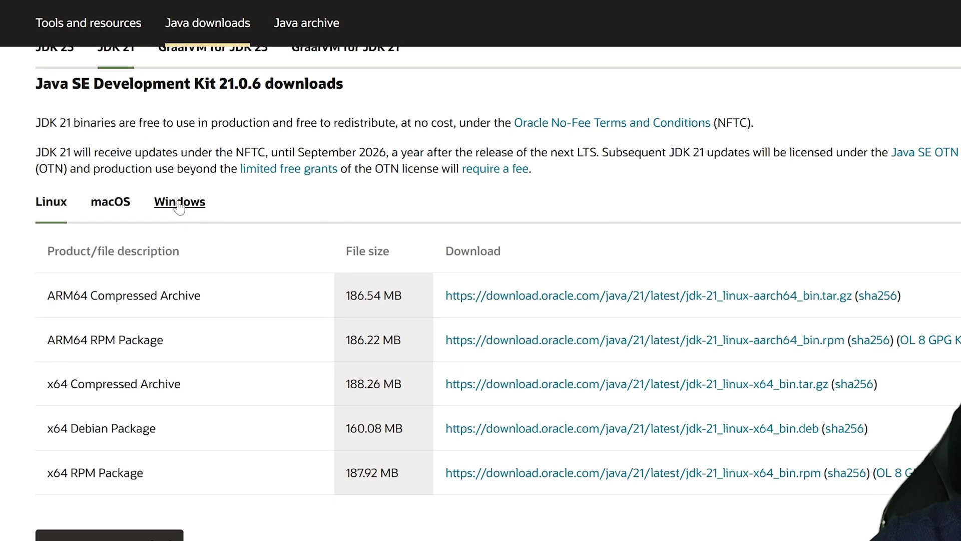
# Step: Download the 164 MB JDK 21 Windows x64 installer and copy it onto the desktop
pyautogui.click(214, 243)
pyautogui.moveTo(26, 339); pyautogui.dragTo(106, 341)
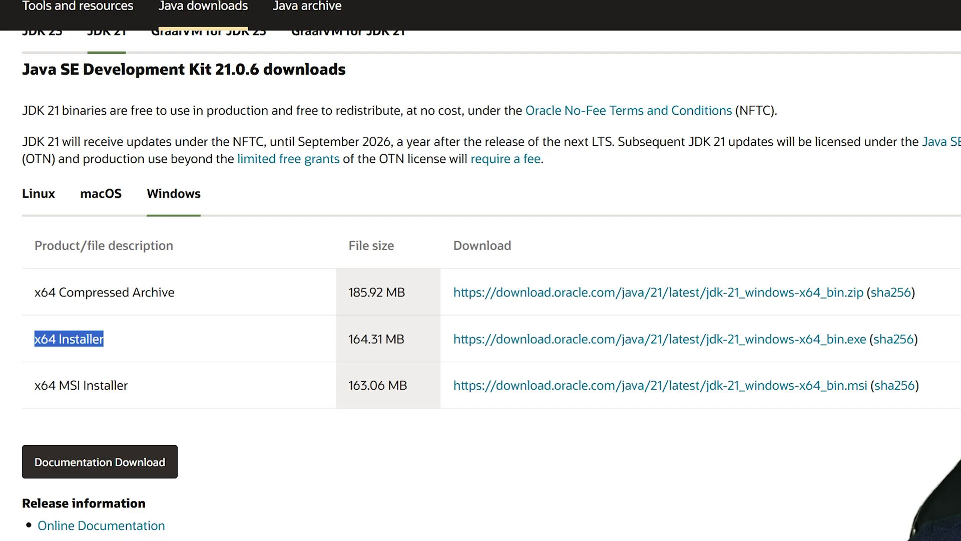
pyautogui.click(291, 333)
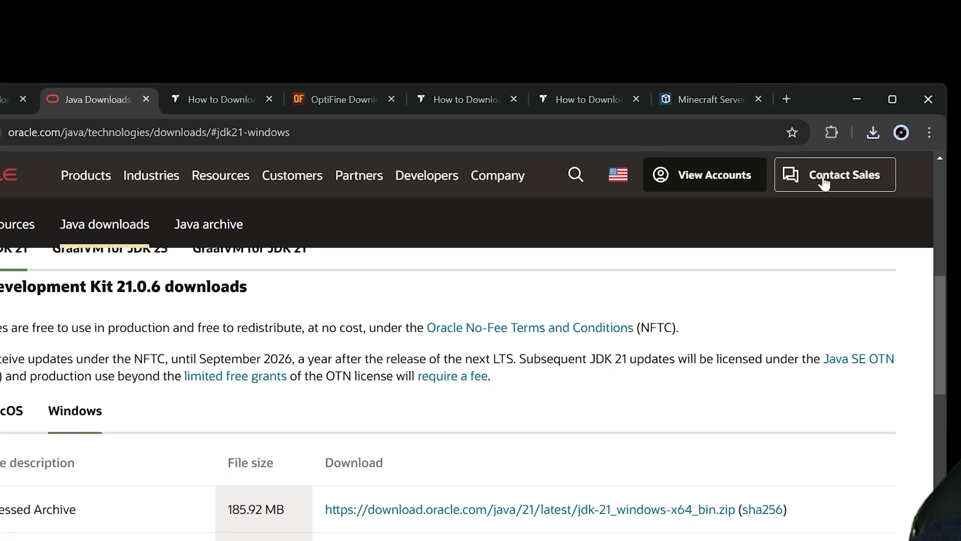
pyautogui.click(871, 135)
pyautogui.moveTo(750, 205); pyautogui.dragTo(787, 120)
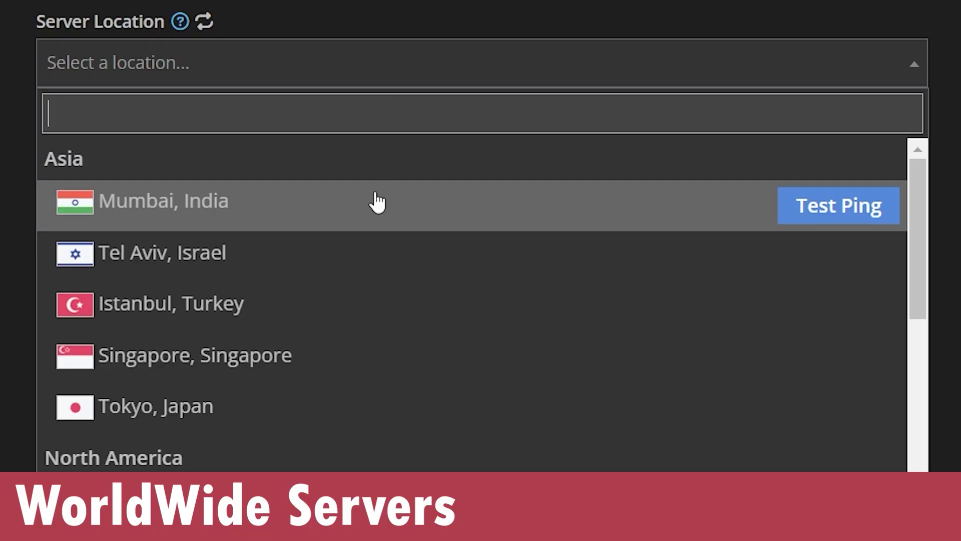
# Step: Accept the JDK 21.0.6 setup defaults on Welcome and Destination Folder to start installing
pyautogui.scroll(-10, 390, 271)
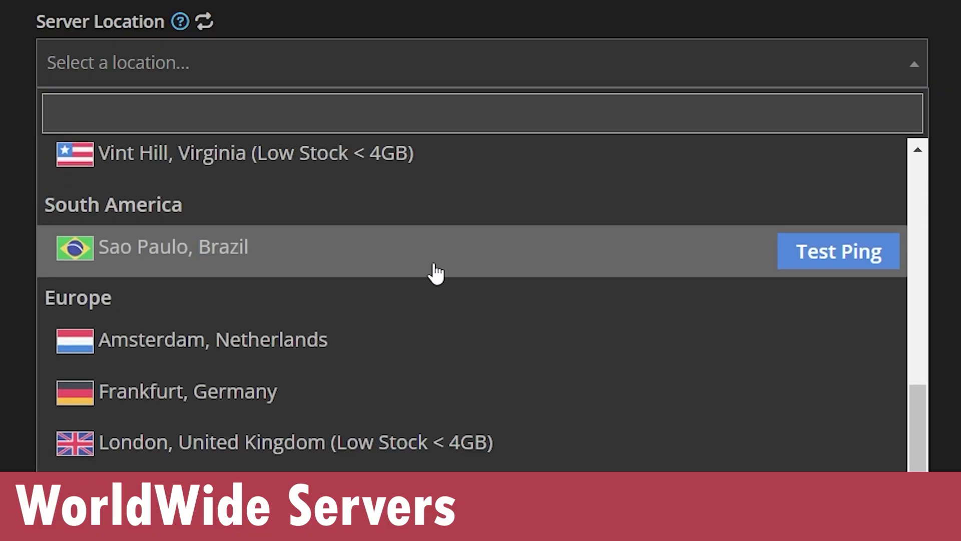
pyautogui.scroll(8, 476, 411)
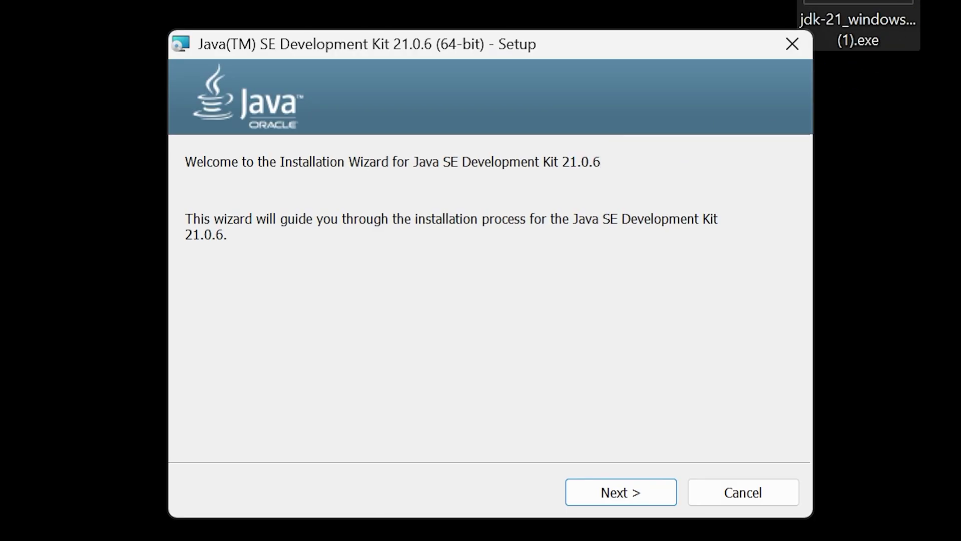
pyautogui.click(651, 490)
pyautogui.click(641, 496)
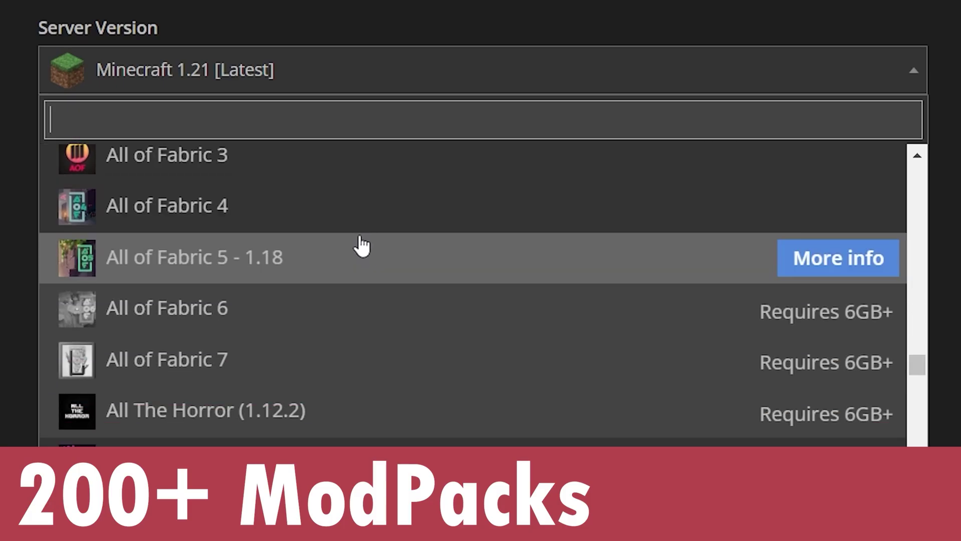
# Step: Scroll the hosting page while the JDK 21.0.6 installer runs to completion
pyautogui.scroll(-5, 356, 242)
pyautogui.scroll(-15, 363, 232)
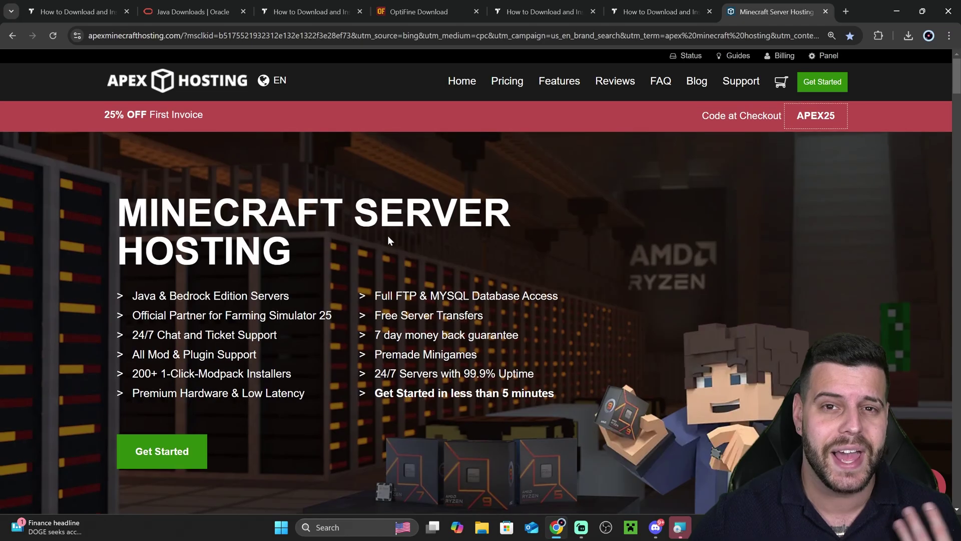
pyautogui.scroll(-3, 409, 272)
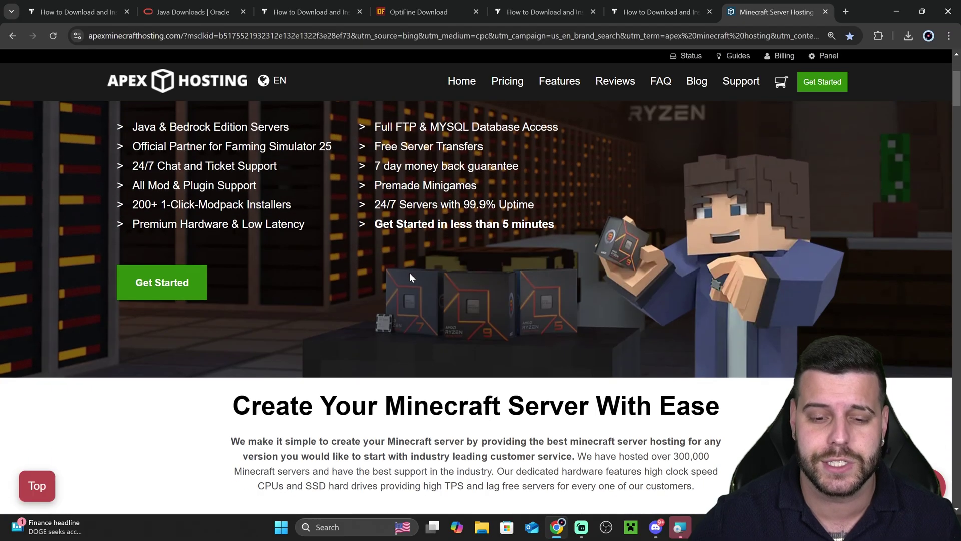
pyautogui.scroll(2, 387, 257)
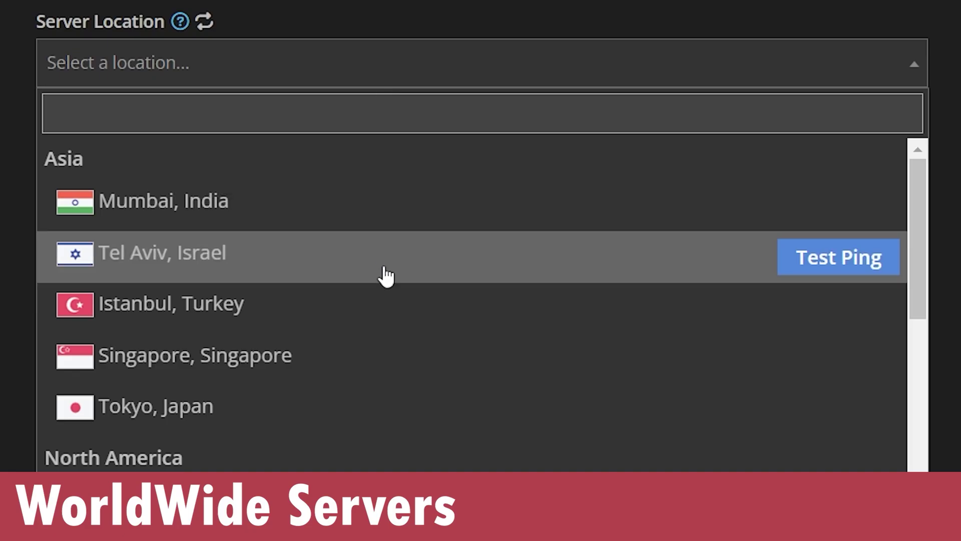
pyautogui.scroll(-10, 386, 274)
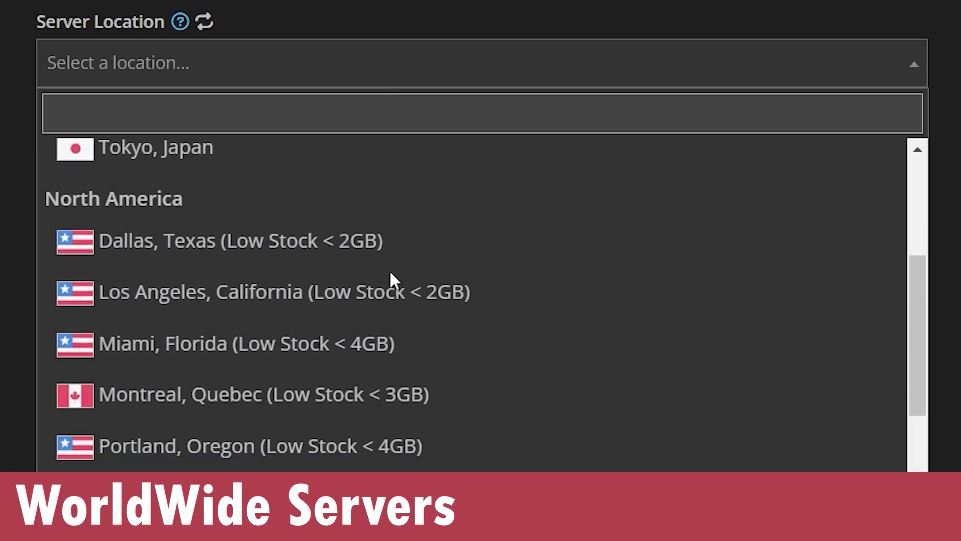
pyautogui.scroll(10, 453, 286)
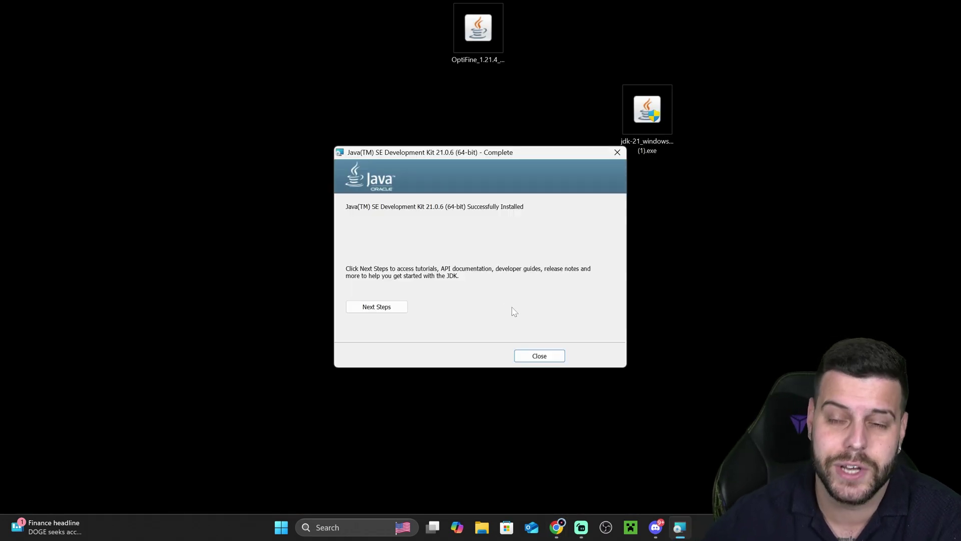
# Step: Close and delete the JDK installer, then move OptiFine_1.21.4_HD_U_J3.jar toward the desktop centre
pyautogui.click(539, 356)
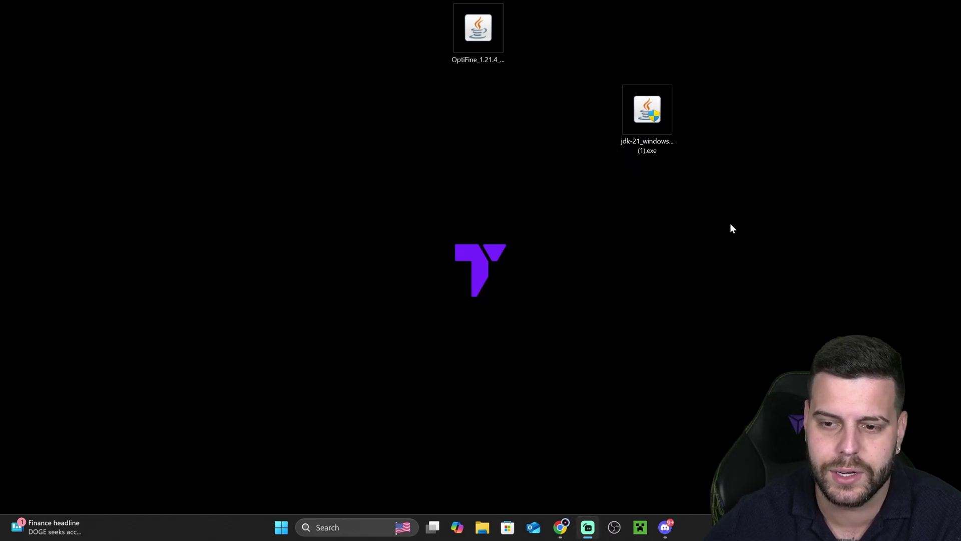
pyautogui.press('Delete')
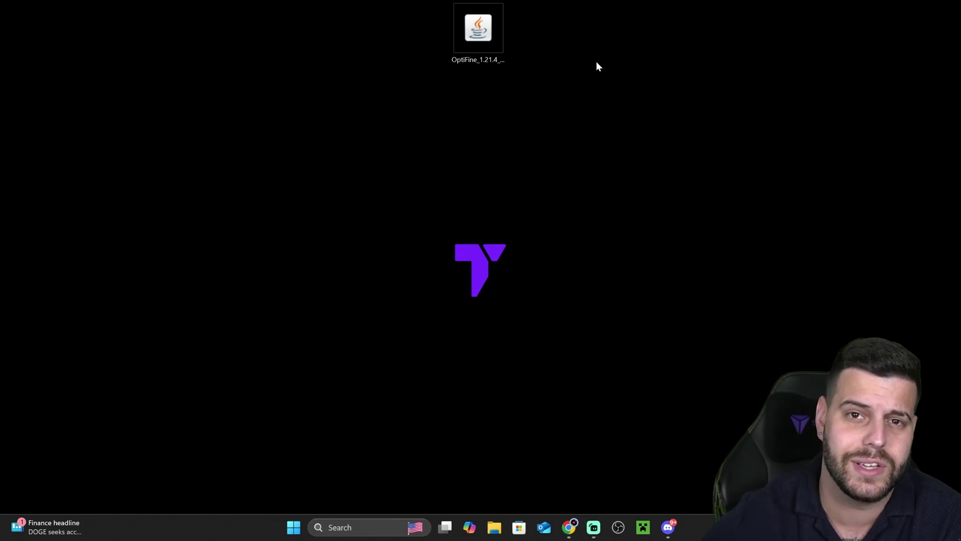
pyautogui.moveTo(493, 37); pyautogui.dragTo(485, 173)
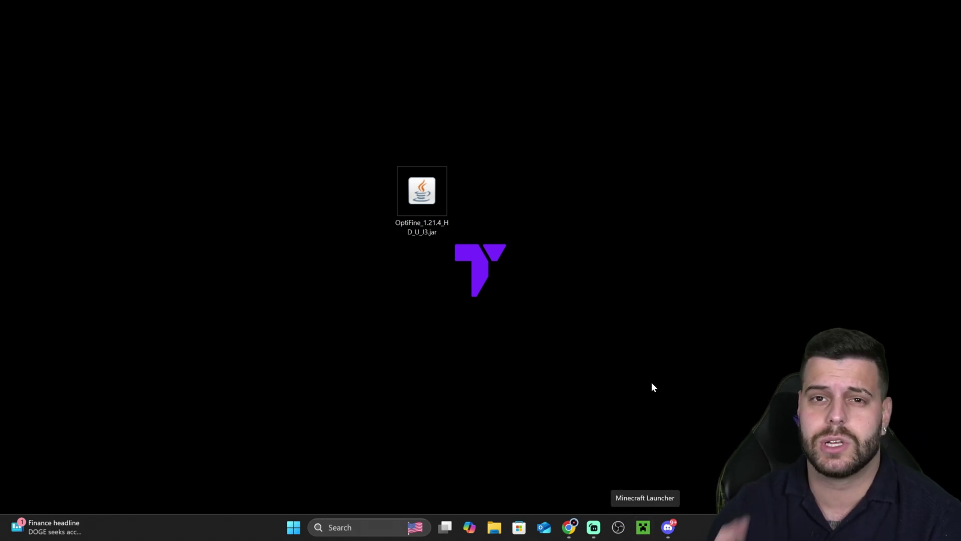
pyautogui.click(419, 213)
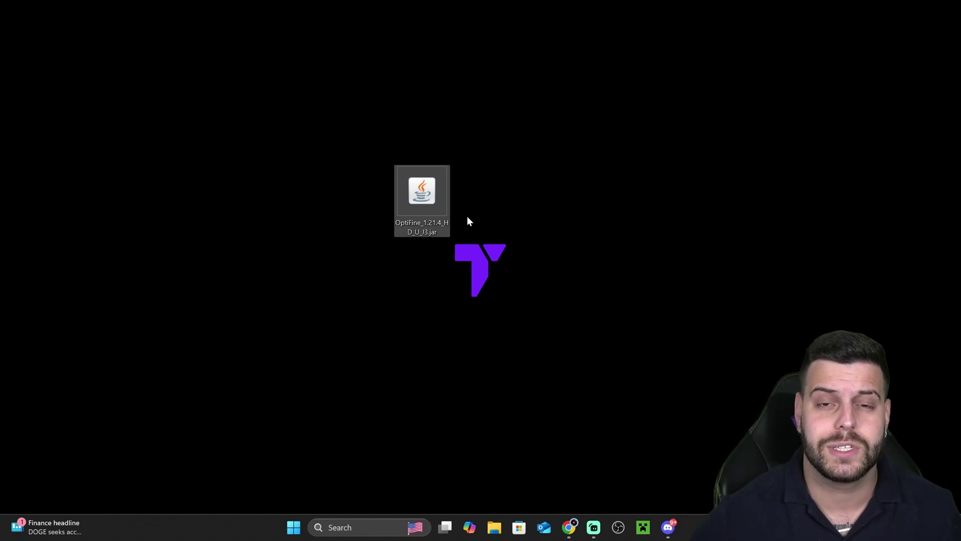
pyautogui.click(437, 224)
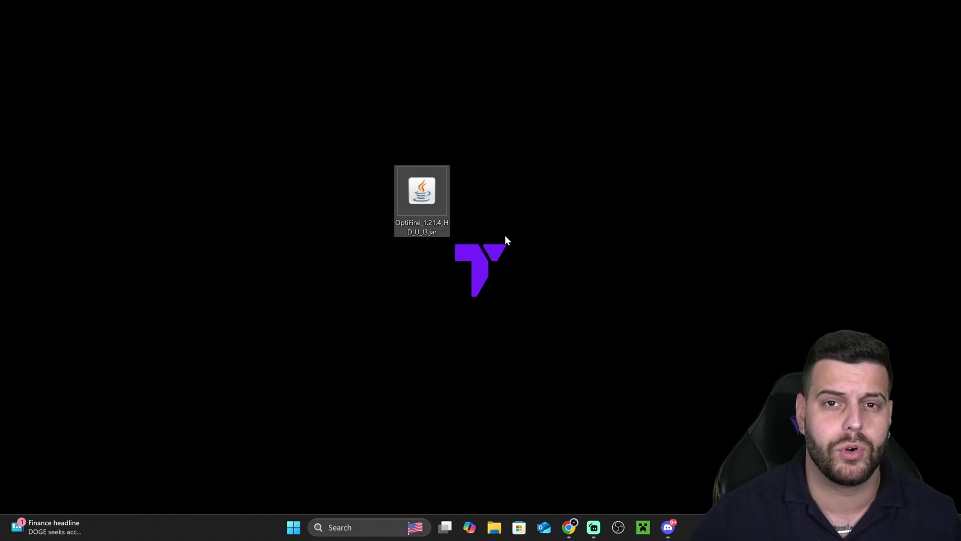
pyautogui.click(542, 221)
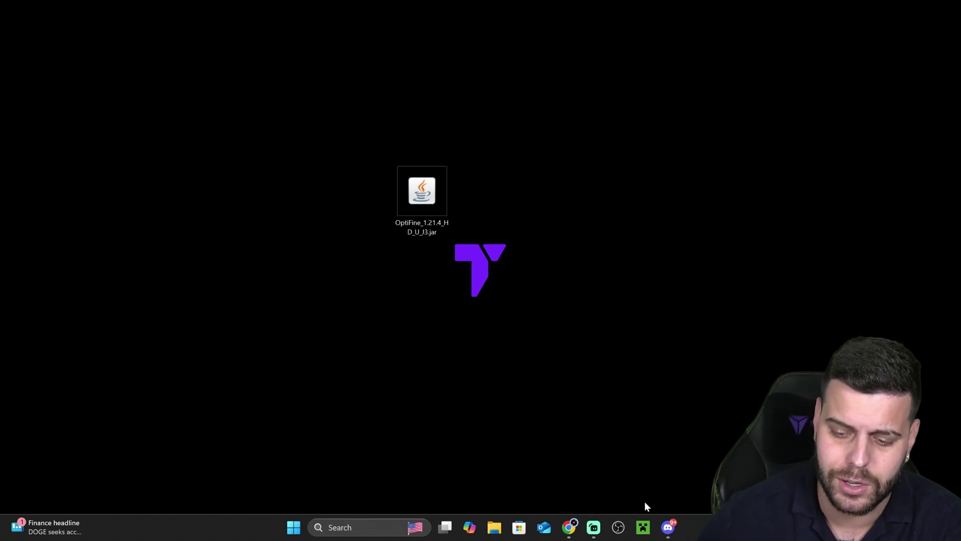
# Step: Install OptiFine HD Ultra J3 for 1.21.4 from the jar, then delete the jar from the desktop
pyautogui.doubleClick(422, 193)
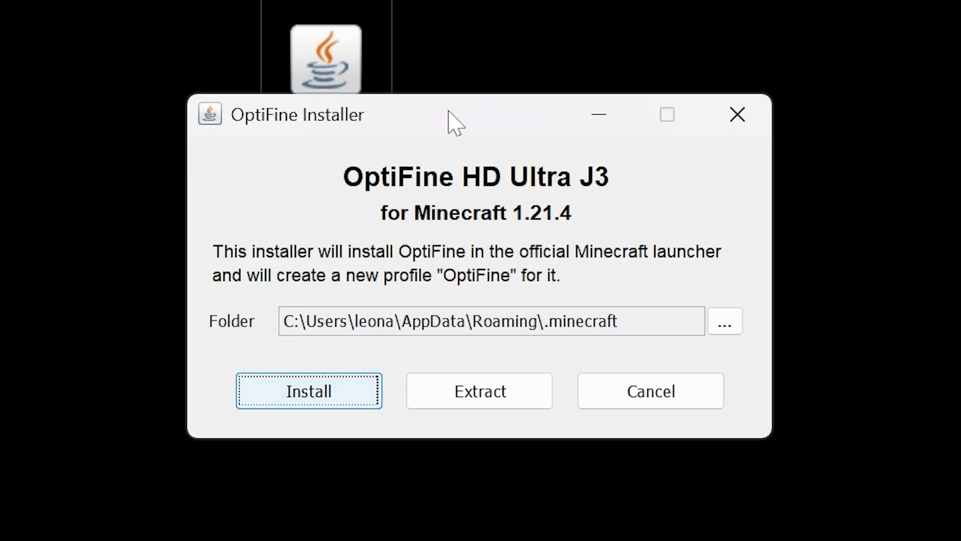
pyautogui.click(313, 387)
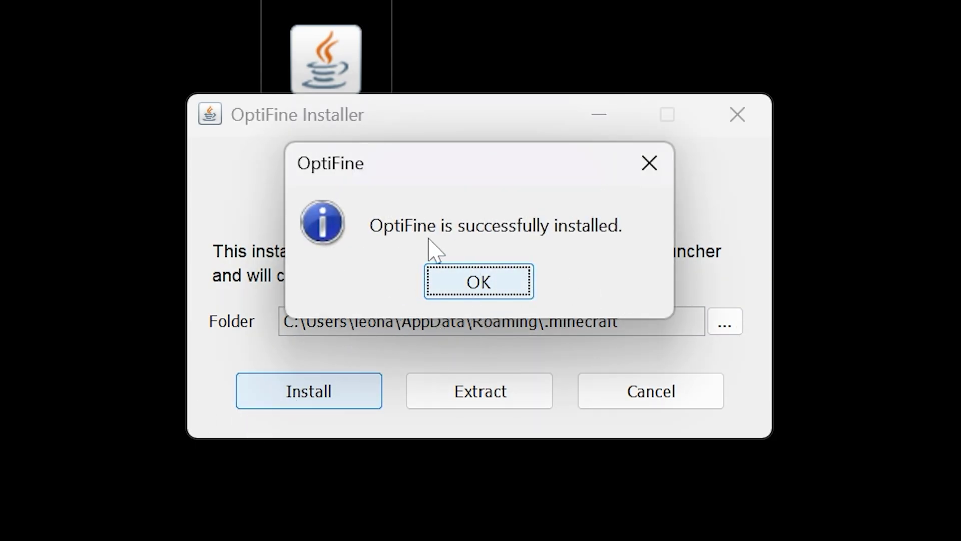
pyautogui.click(521, 286)
pyautogui.moveTo(956, 2); pyautogui.dragTo(253, 127)
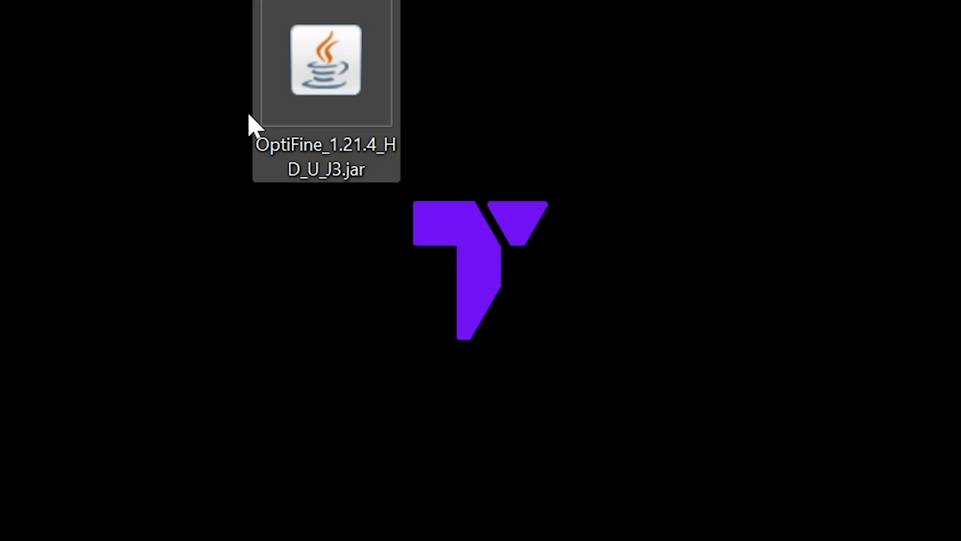
pyautogui.press('Delete')
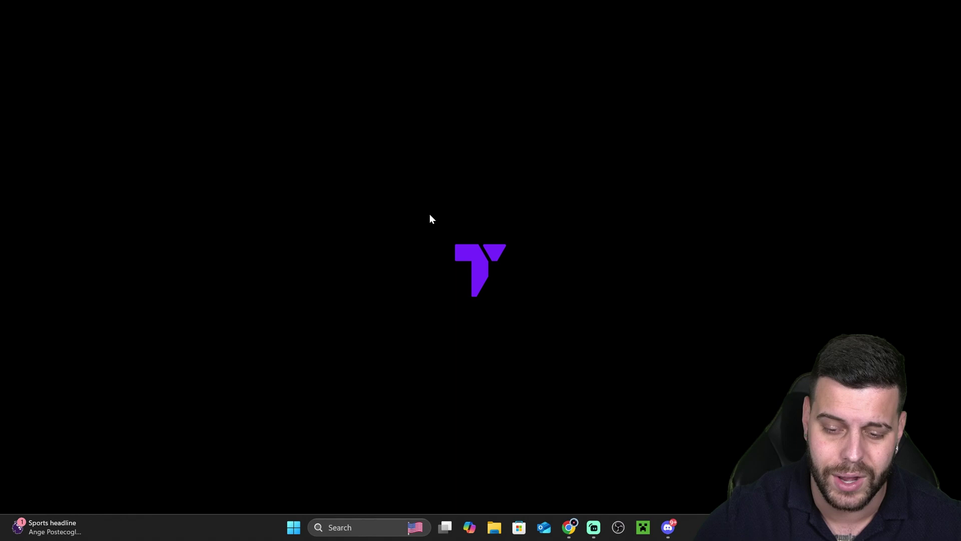
# Step: Back in Chrome, open the Complementary Shaders Unbound article from the Shader Packs category
pyautogui.click(569, 525)
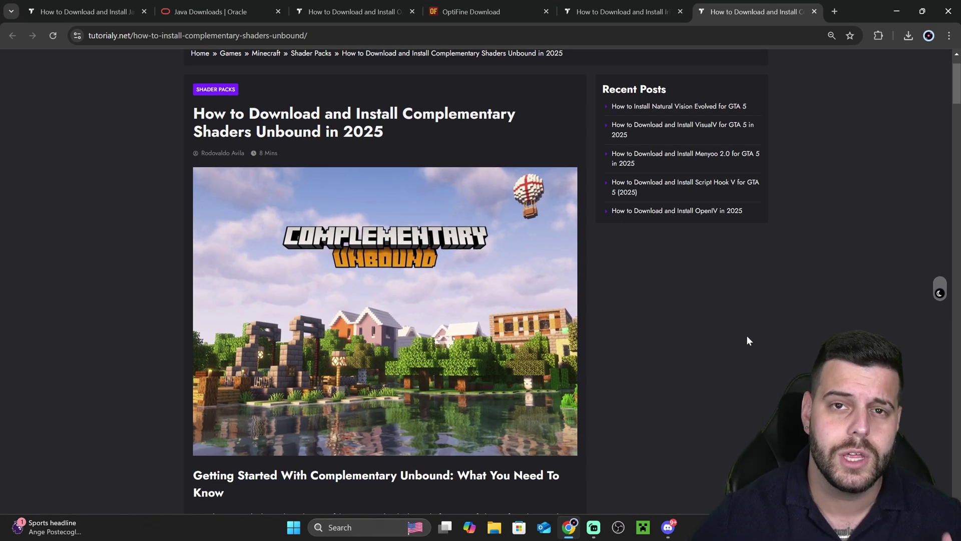
pyautogui.scroll(1, 739, 330)
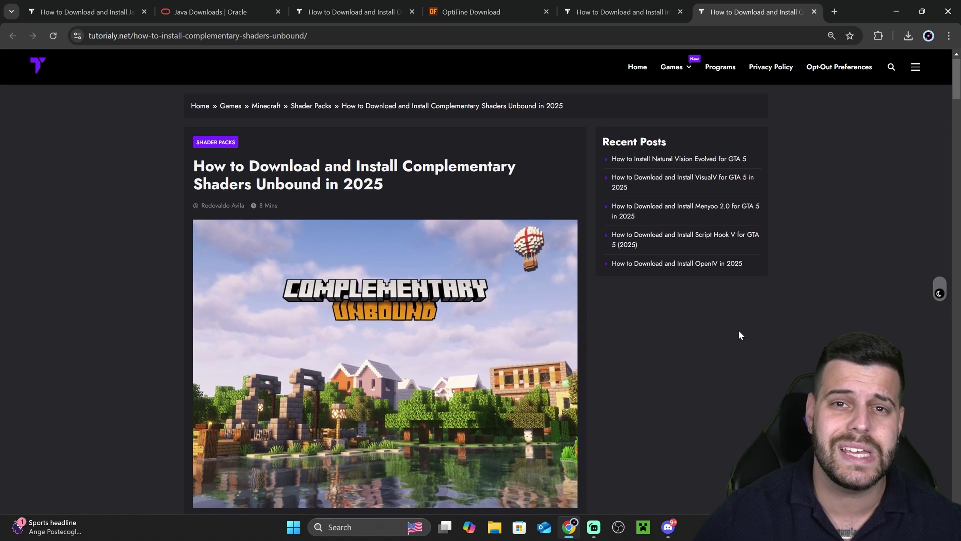
pyautogui.click(225, 146)
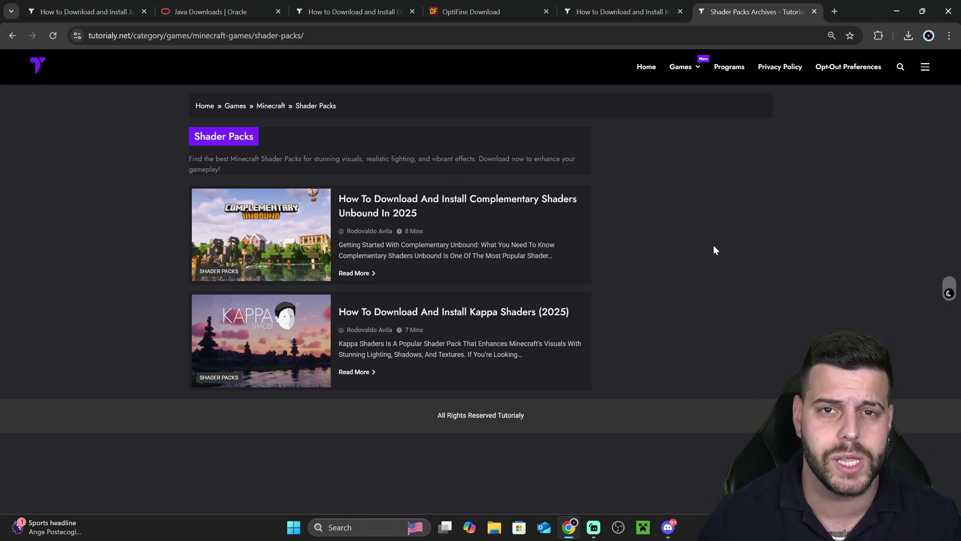
pyautogui.click(510, 205)
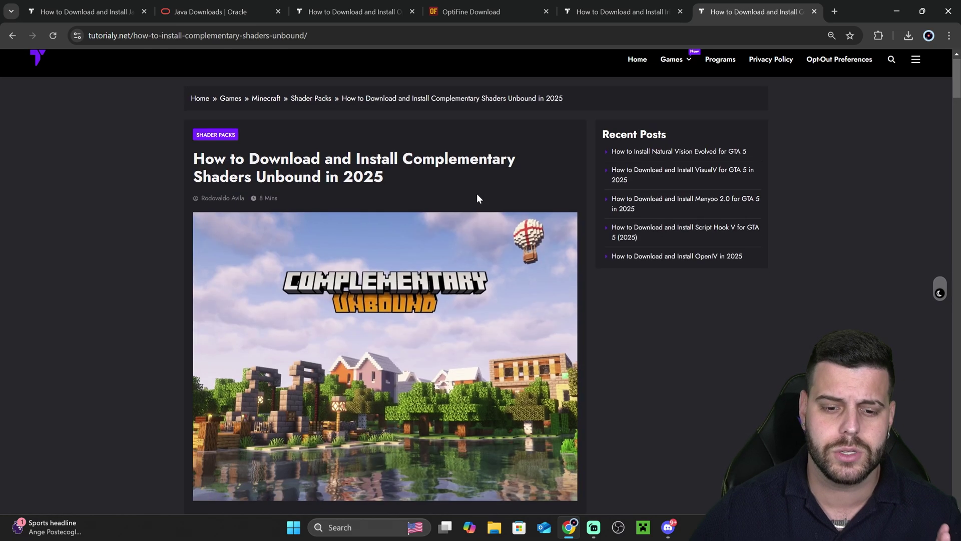
pyautogui.scroll(-4, 495, 200)
pyautogui.scroll(3, 540, 205)
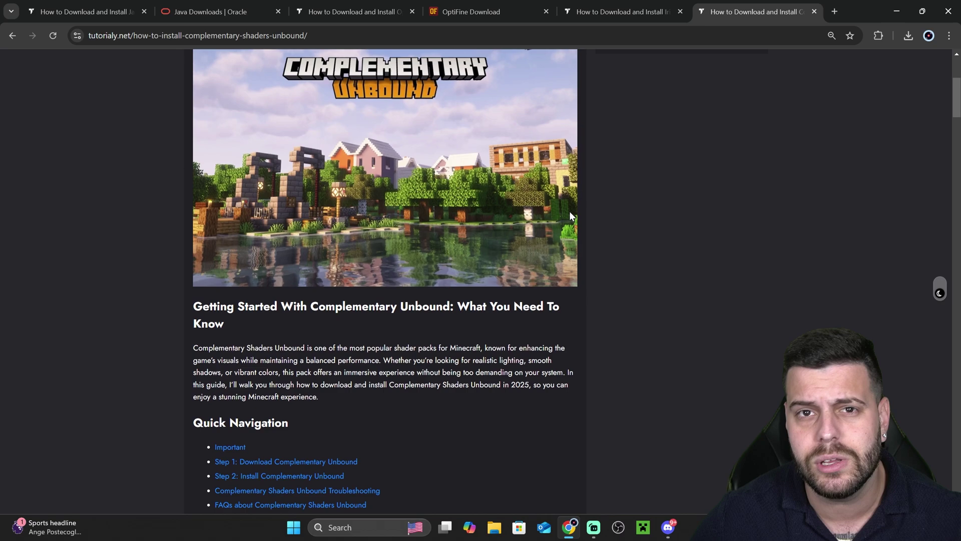
pyautogui.scroll(2, 568, 223)
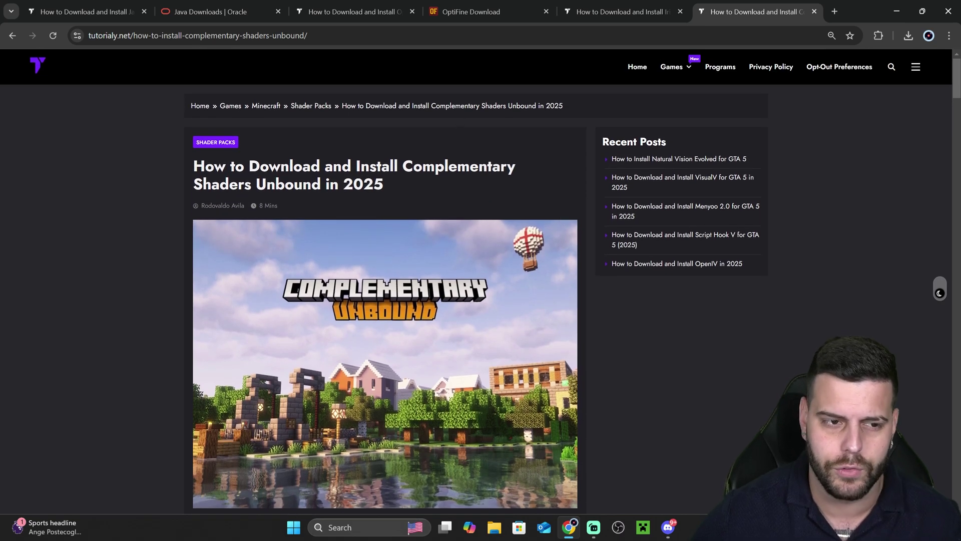
# Step: Reopen the article via Shader Packs and follow its Complementary Unbound link to the CurseForge files page
pyautogui.click(206, 143)
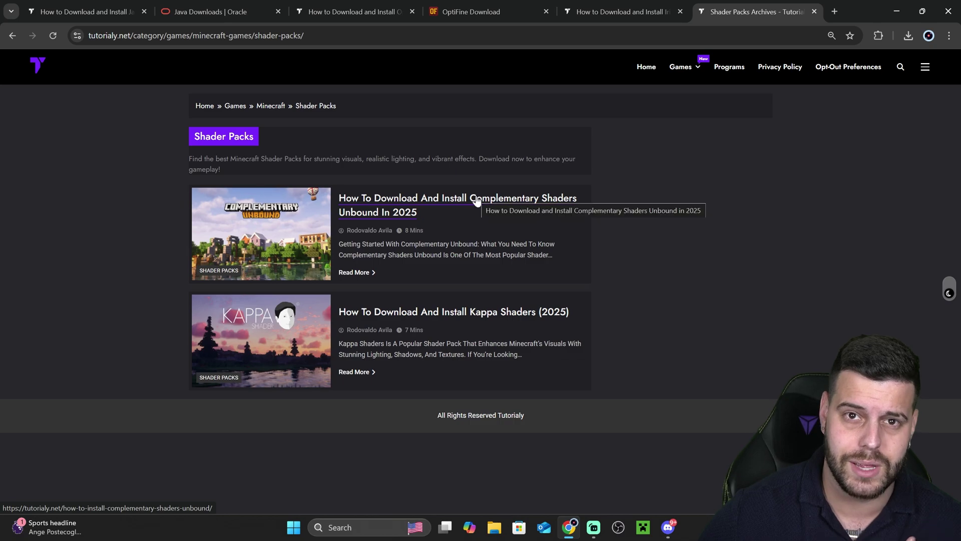
pyautogui.click(518, 202)
pyautogui.scroll(-5, 515, 205)
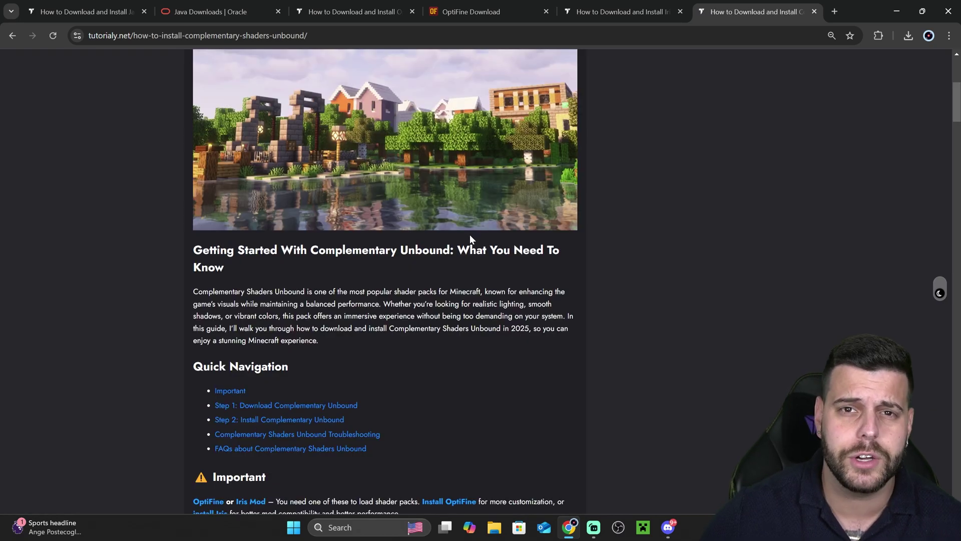
pyautogui.scroll(-1, 470, 239)
pyautogui.scroll(3, 506, 239)
pyautogui.scroll(-3, 506, 240)
pyautogui.scroll(5, 503, 265)
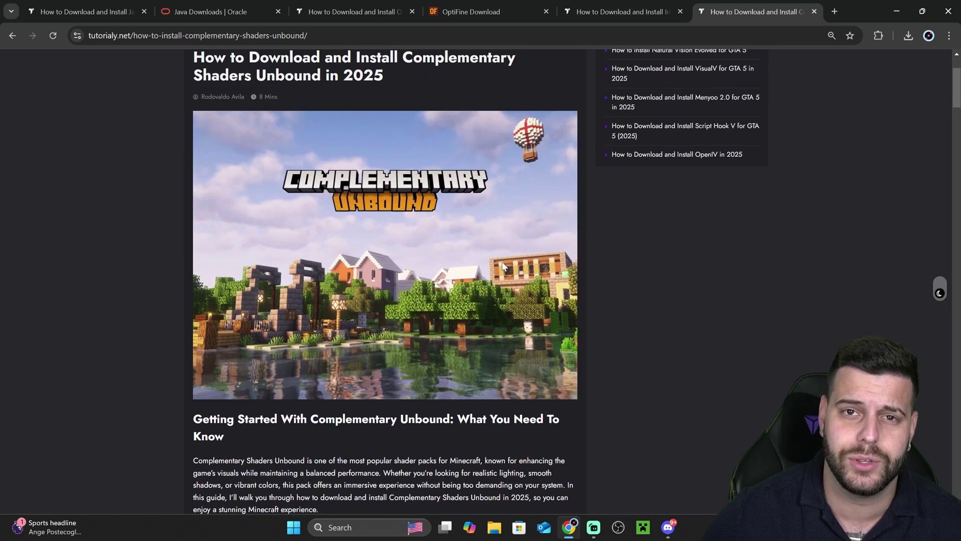
pyautogui.scroll(2, 498, 264)
pyautogui.scroll(-8, 504, 266)
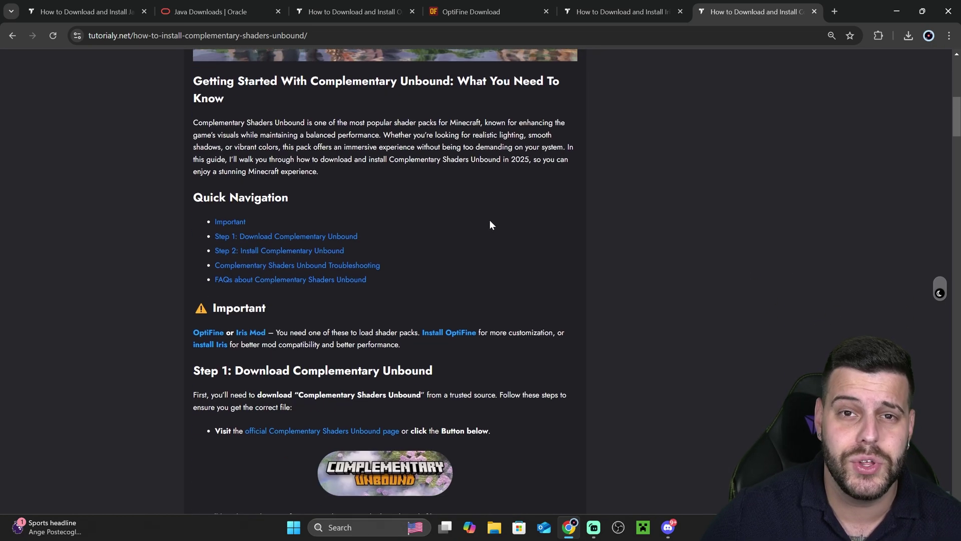
pyautogui.scroll(-12, 533, 222)
pyautogui.scroll(10, 596, 227)
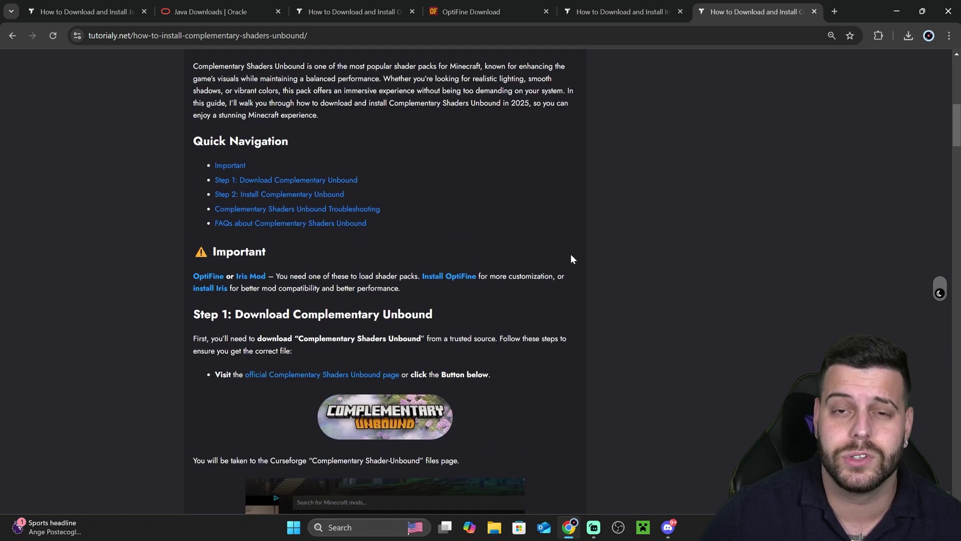
pyautogui.scroll(3, 569, 253)
pyautogui.scroll(-4, 585, 233)
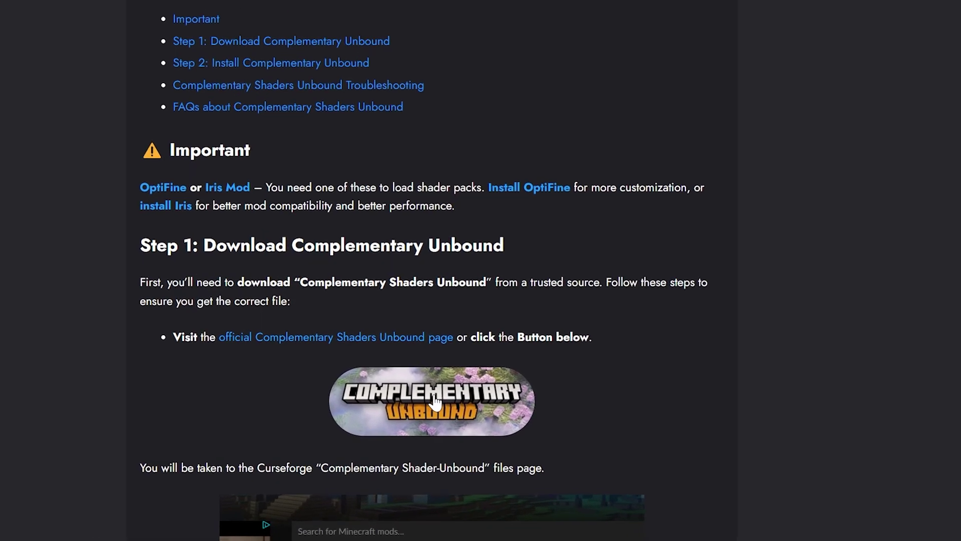
pyautogui.click(504, 435)
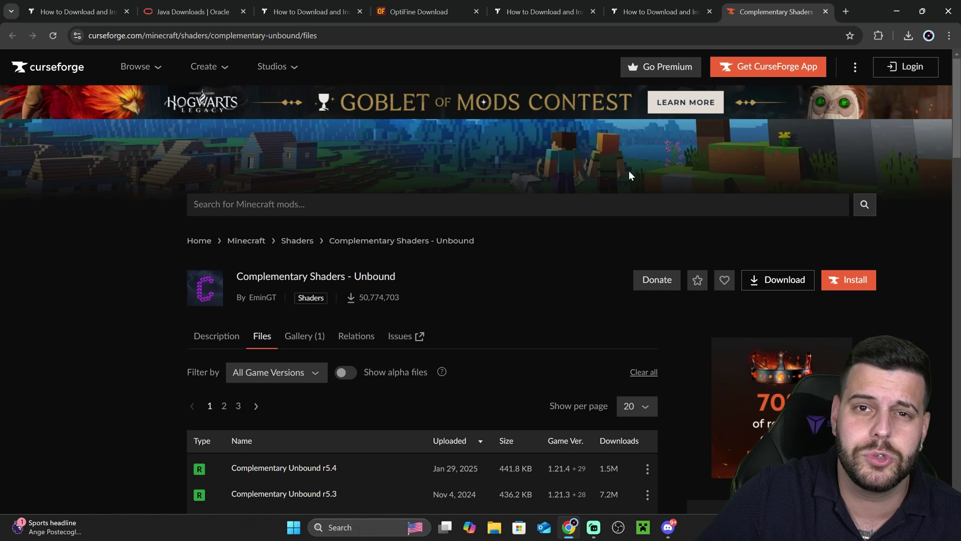
# Step: Scroll the Complementary Shaders - Unbound files list and show the options for the r5.4 file
pyautogui.scroll(-5, 594, 223)
pyautogui.moveTo(581, 228)
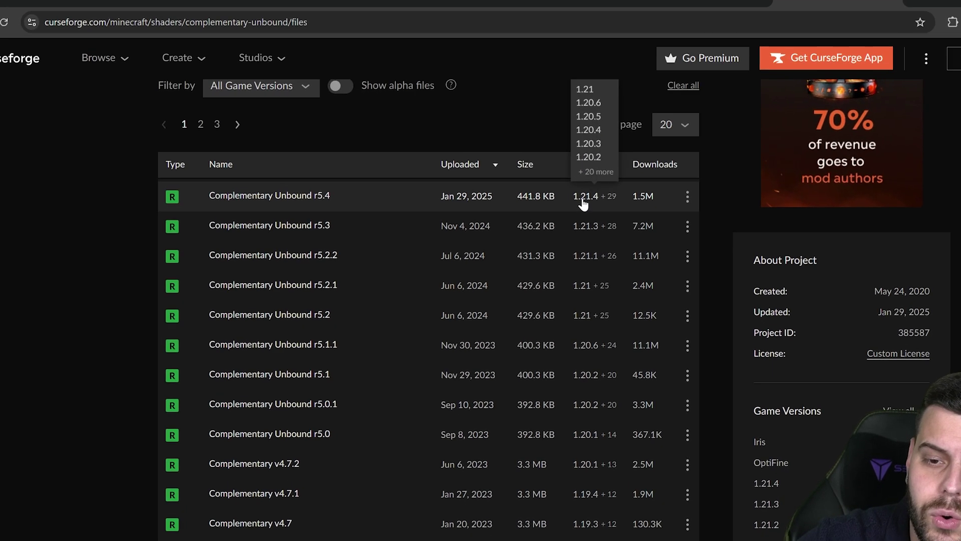
pyautogui.moveTo(708, 231); pyautogui.dragTo(704, 241)
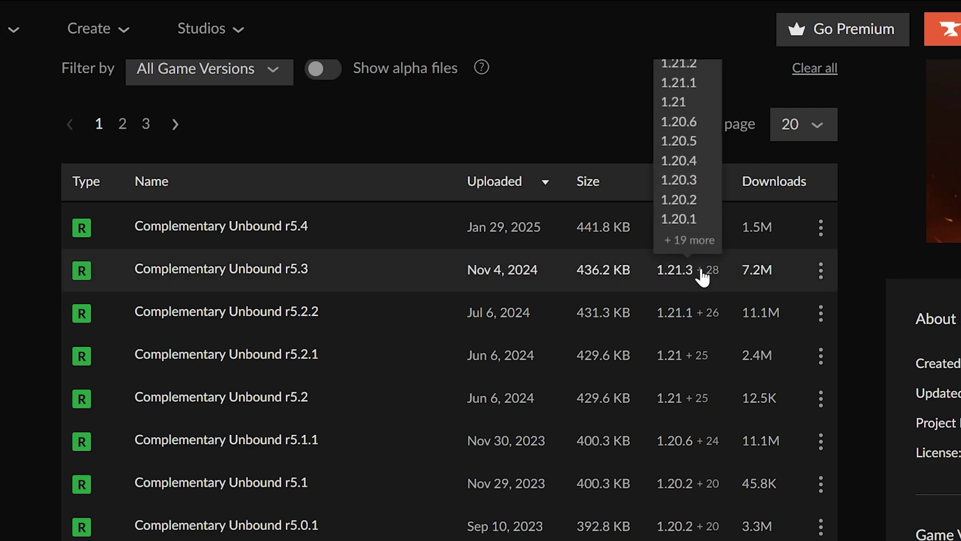
pyautogui.moveTo(668, 234)
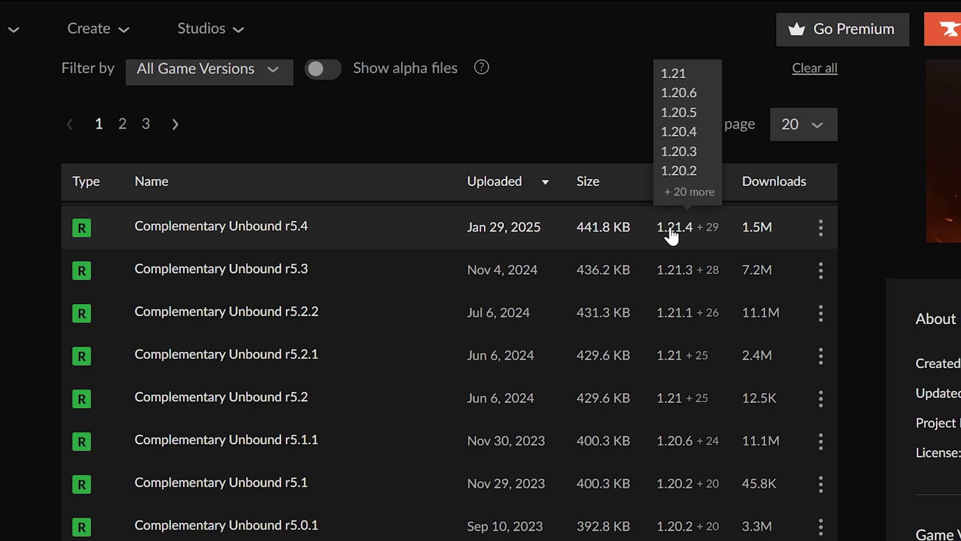
pyautogui.scroll(-15, 703, 500)
pyautogui.scroll(18, 703, 488)
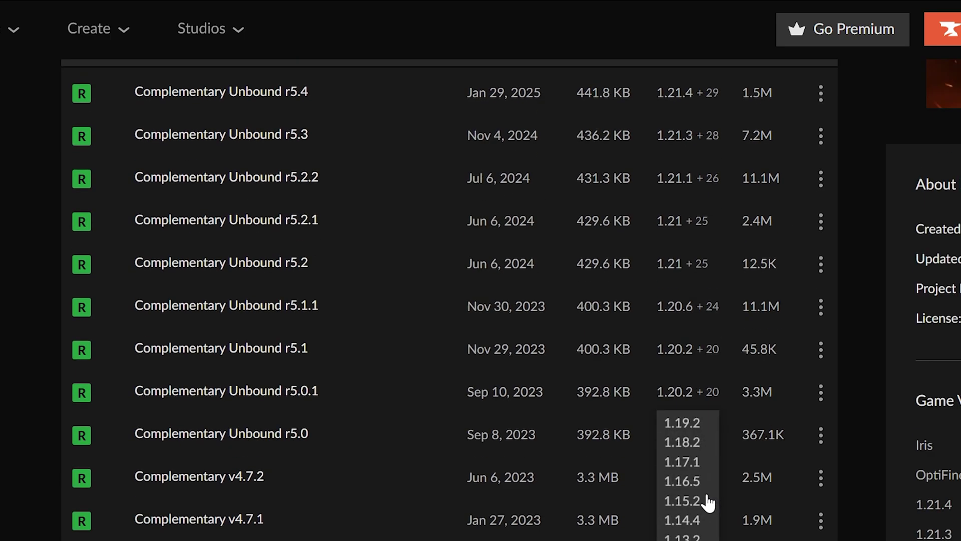
pyautogui.click(819, 420)
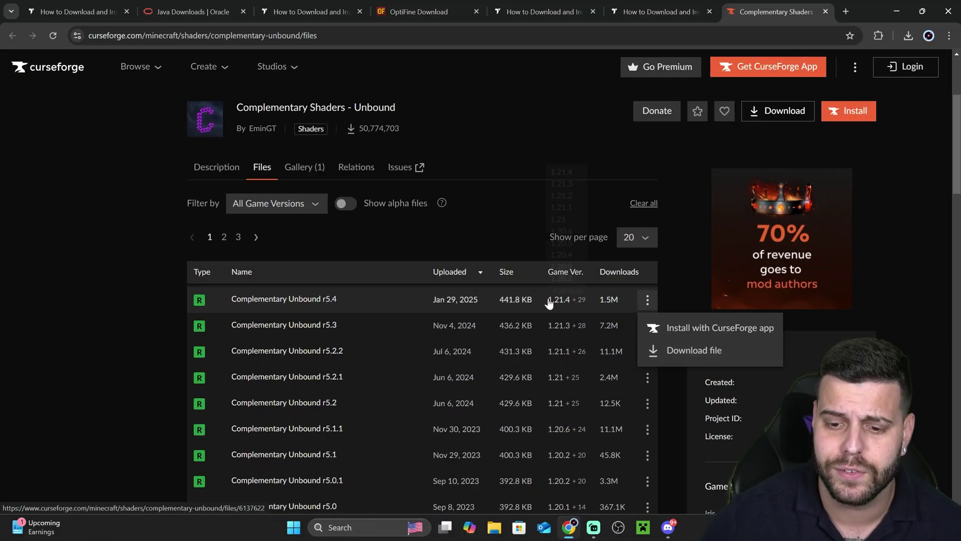
# Step: Reopen the r5.4 file's options and start downloading Complementary Unbound r5.4
pyautogui.moveTo(123, 226)
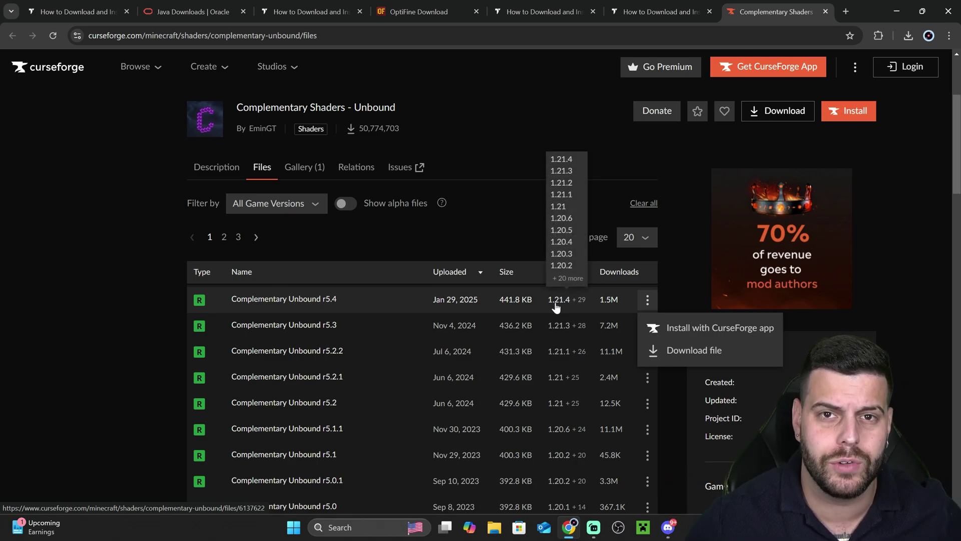
pyautogui.scroll(-2, 570, 346)
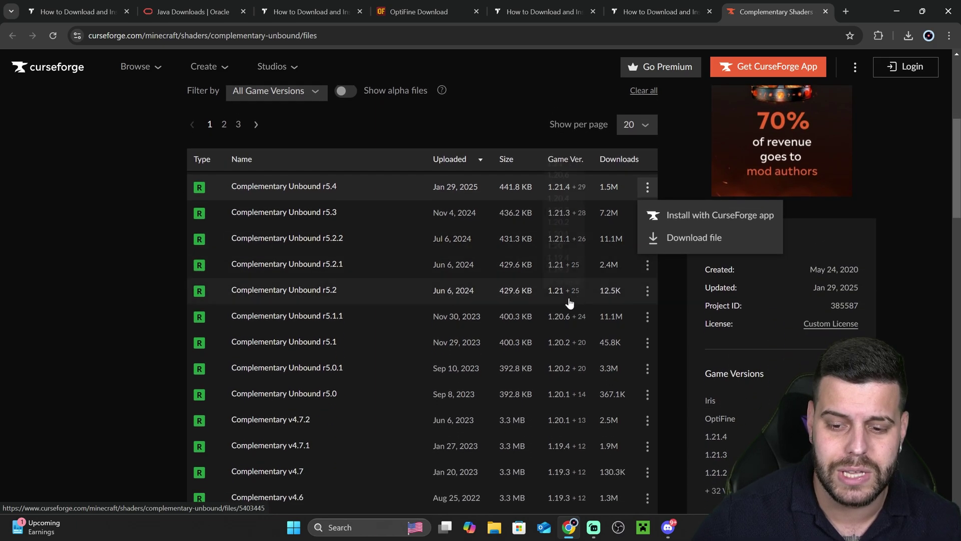
pyautogui.moveTo(568, 306)
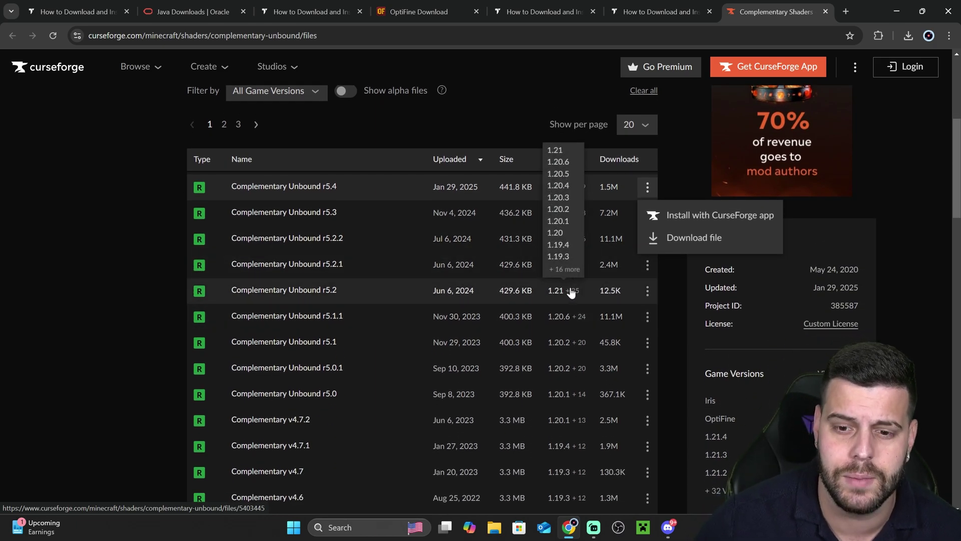
pyautogui.scroll(2, 570, 296)
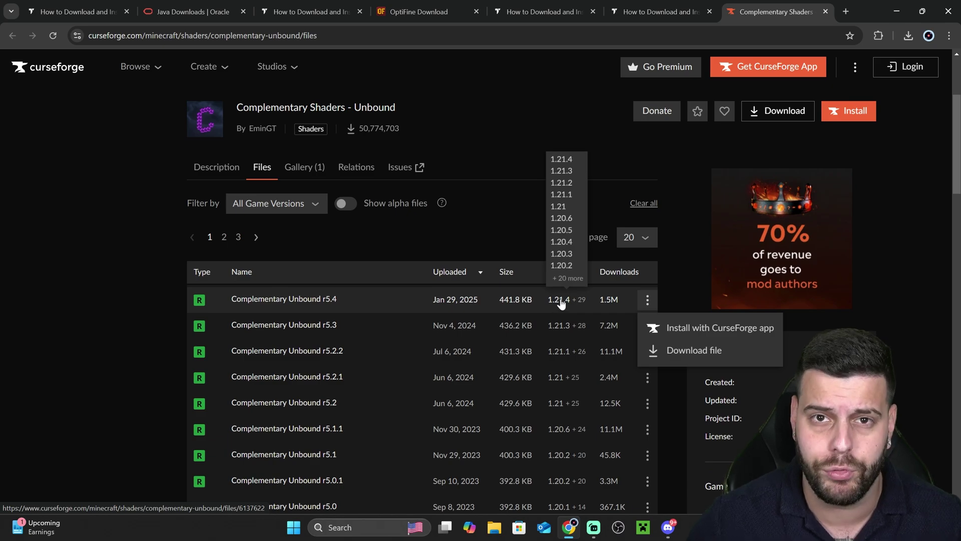
pyautogui.scroll(-3, 561, 300)
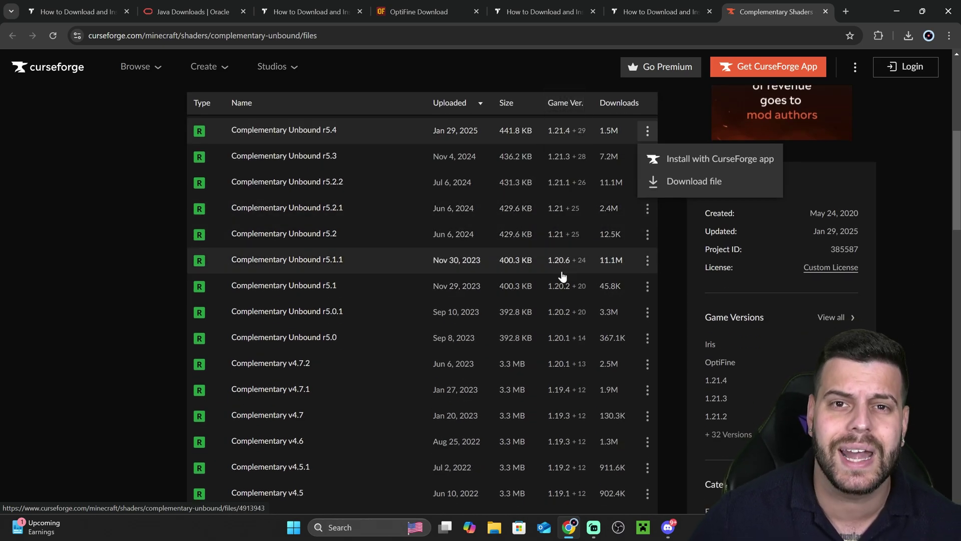
pyautogui.scroll(1, 566, 273)
pyautogui.click(648, 188)
pyautogui.click(647, 187)
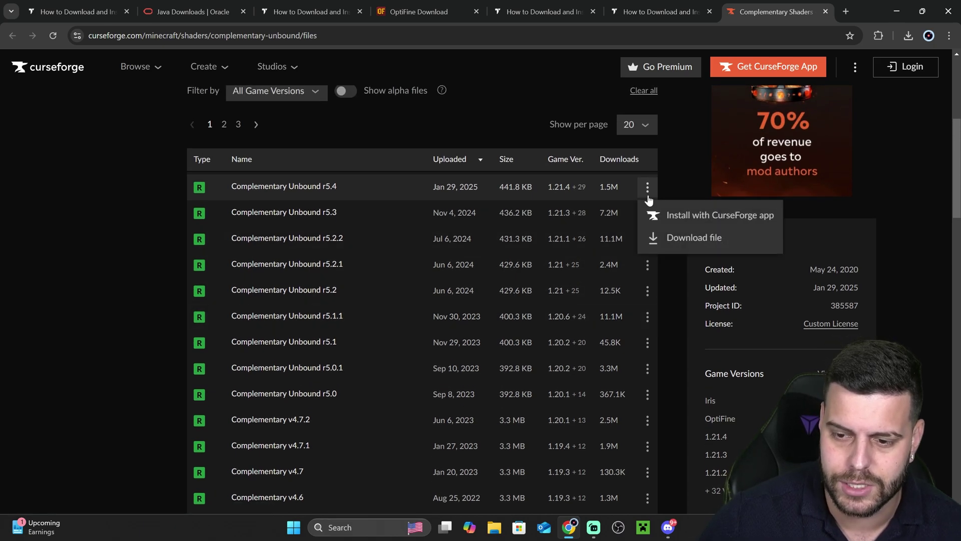
pyautogui.click(681, 238)
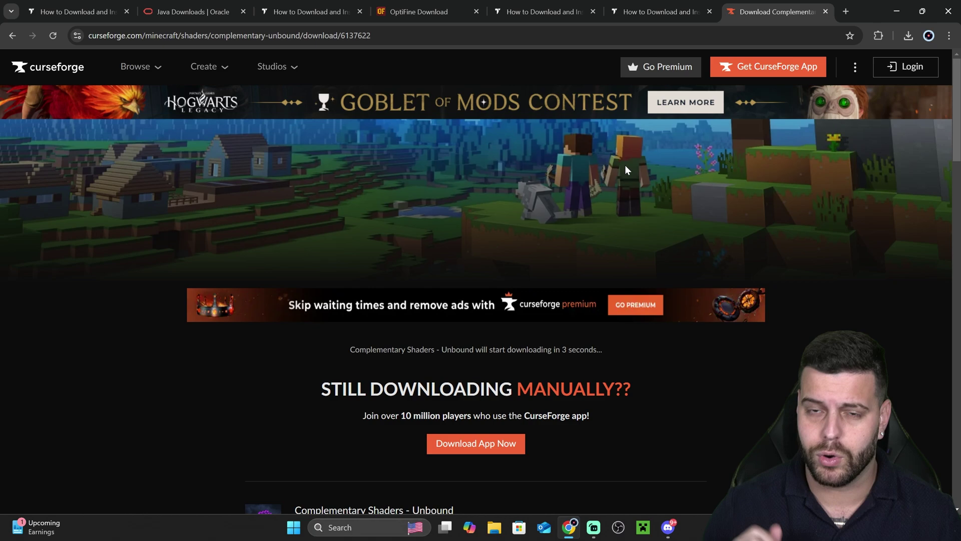
# Step: Copy the downloaded ComplementaryUnbound_r5.4.zip from Chrome's downloads onto the desktop and minimize Chrome
pyautogui.scroll(-2, 651, 211)
pyautogui.scroll(2, 751, 300)
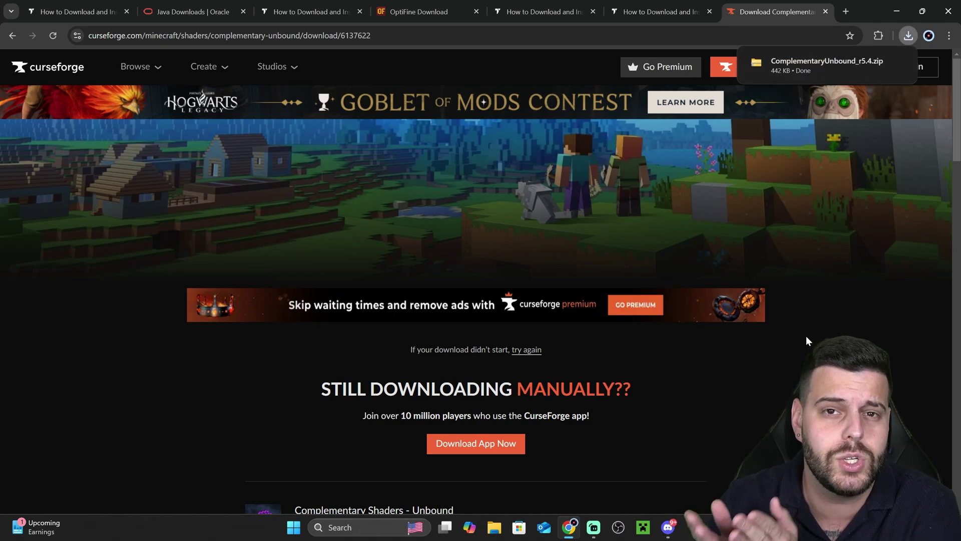
pyautogui.doubleClick(870, 8)
pyautogui.click(827, 221)
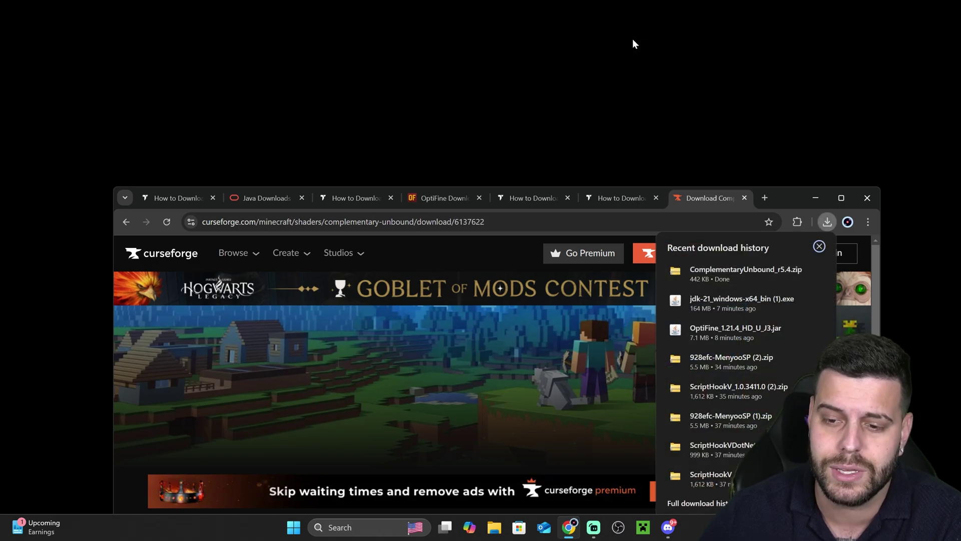
pyautogui.moveTo(632, 44); pyautogui.dragTo(634, 43)
pyautogui.click(815, 198)
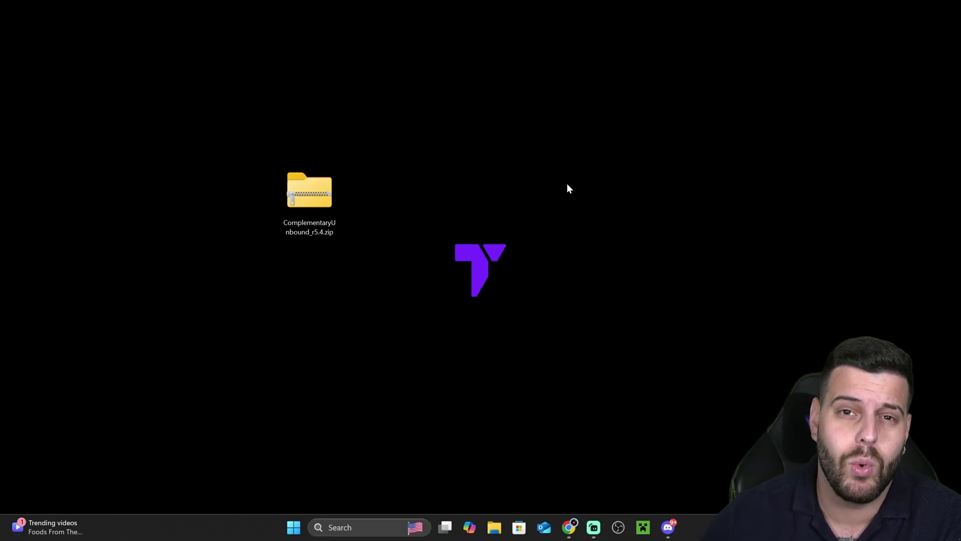
# Step: Launch Minecraft Launcher and select the OptiFine 1.21.4 installation after briefly trying Iris & Sodium
pyautogui.click(643, 528)
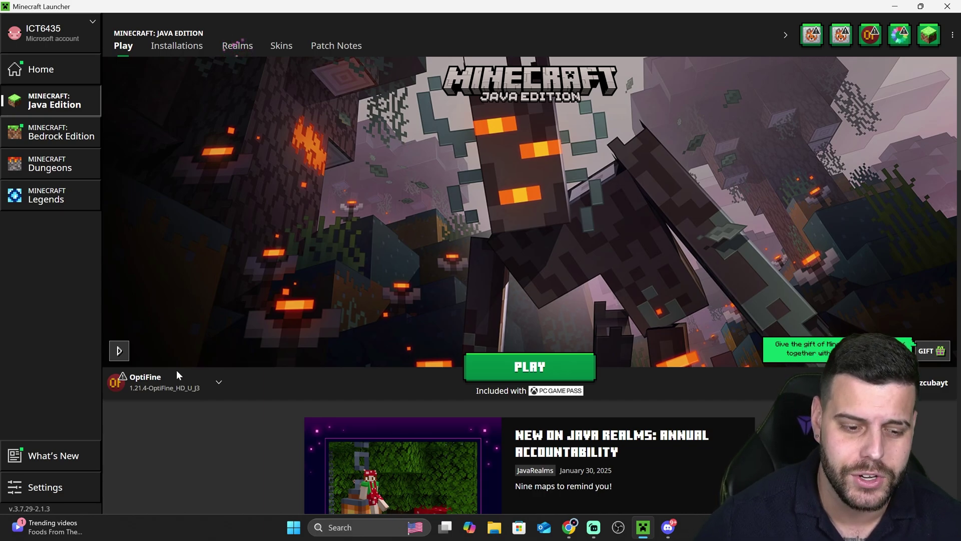
pyautogui.moveTo(155, 386)
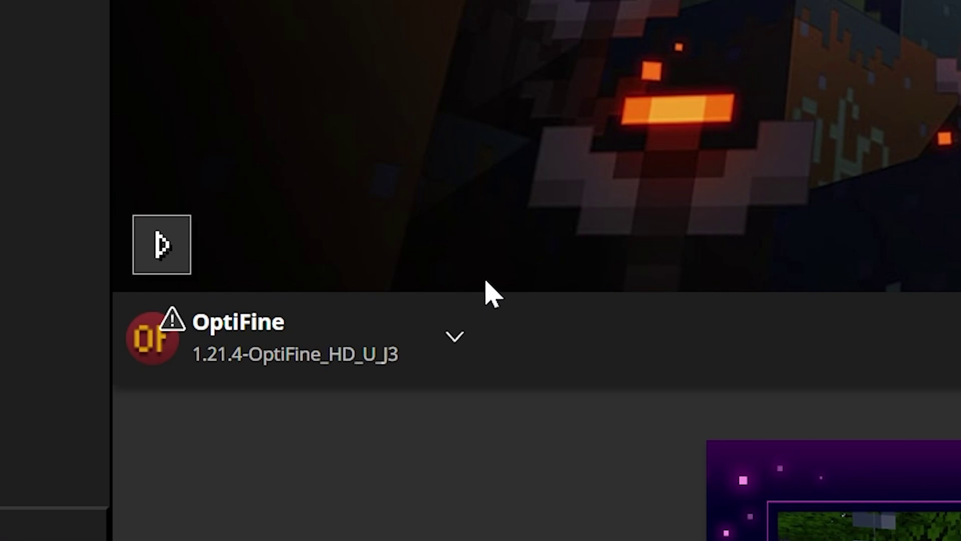
pyautogui.moveTo(311, 333)
pyautogui.click(268, 350)
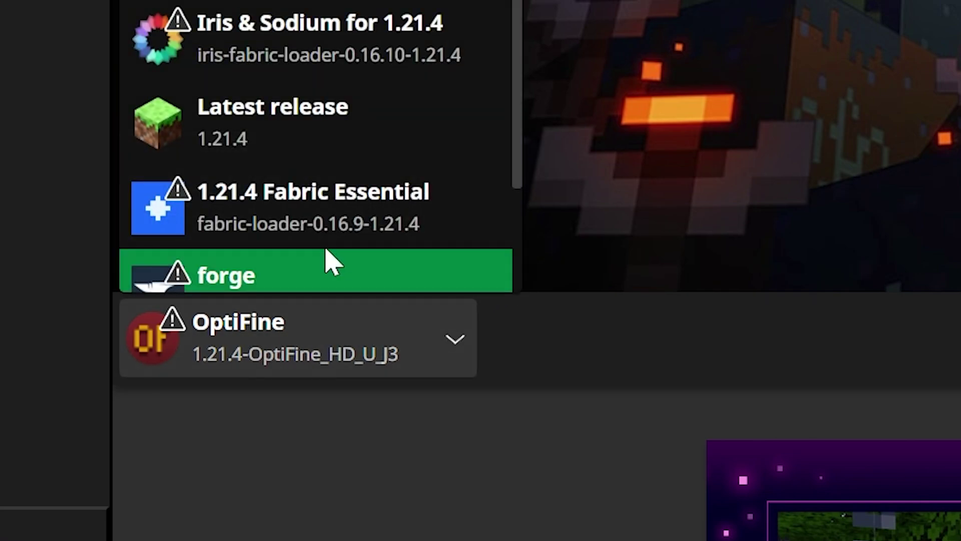
pyautogui.click(354, 67)
pyautogui.click(468, 363)
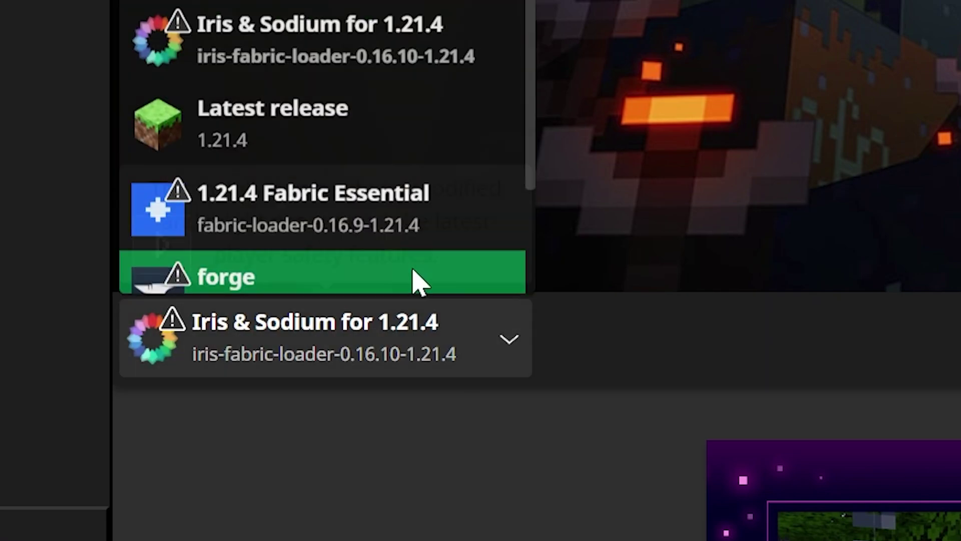
pyautogui.click(156, 234)
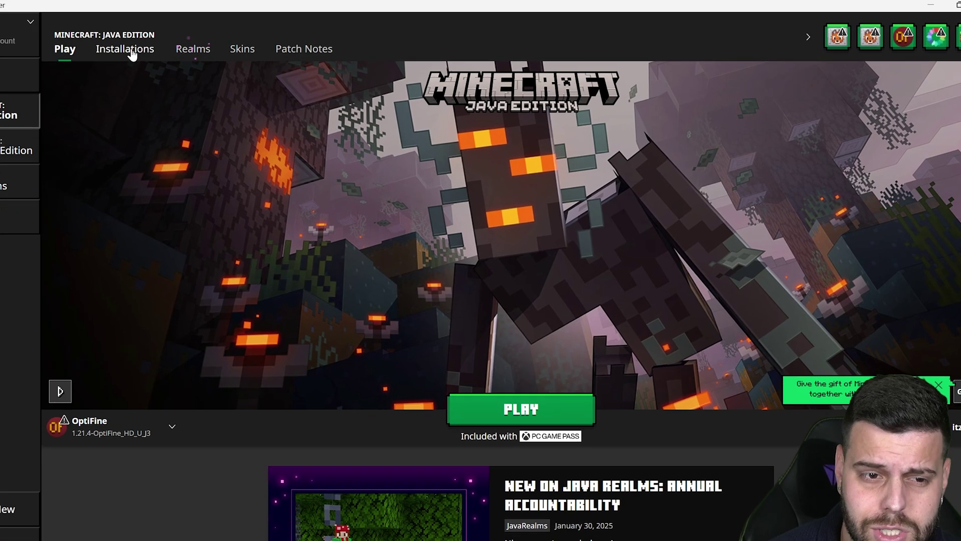
# Step: View the Installations tab, toggling the Modded filter off and back on
pyautogui.click(177, 45)
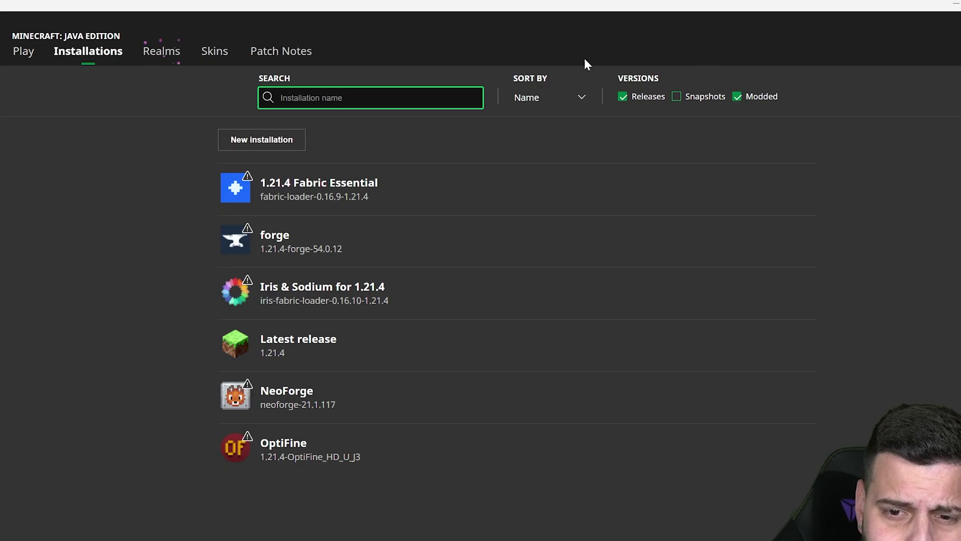
pyautogui.click(738, 96)
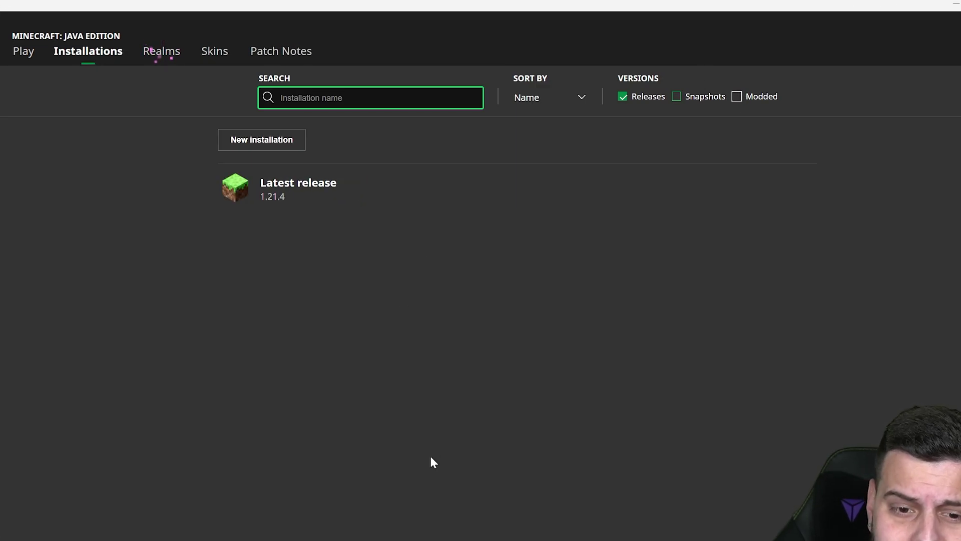
pyautogui.click(737, 96)
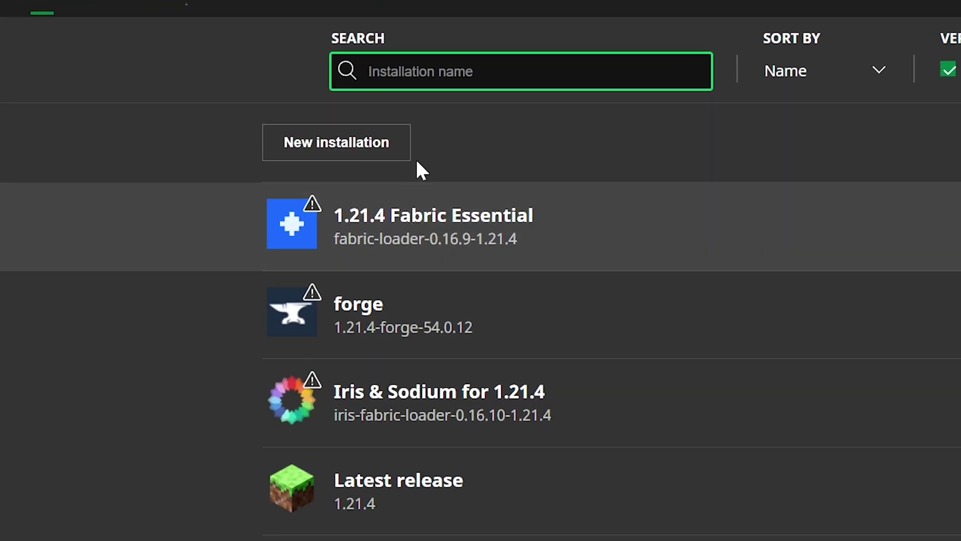
# Step: Create a new installation using version release 1.21.4-OptiFine_HD_U_J3
pyautogui.click(330, 145)
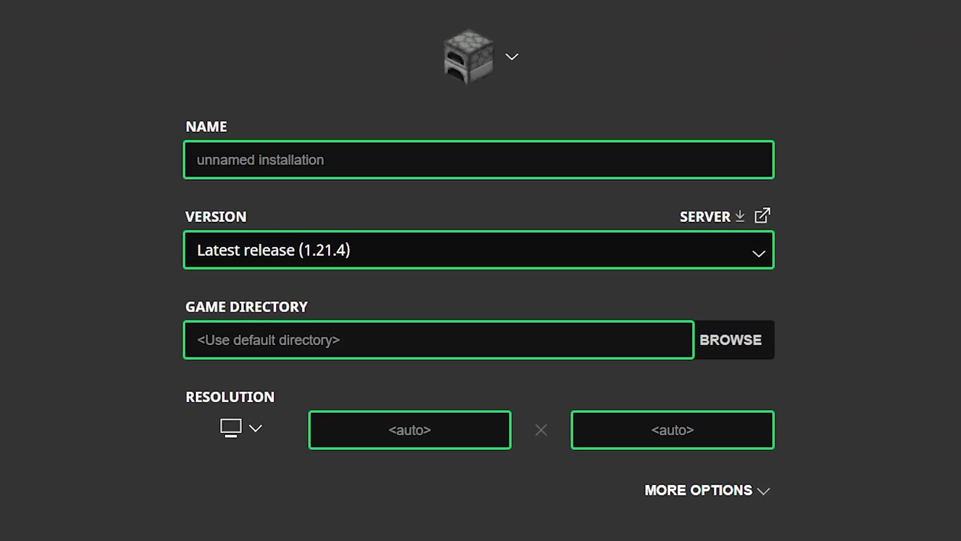
pyautogui.click(478, 250)
pyautogui.write('optif')
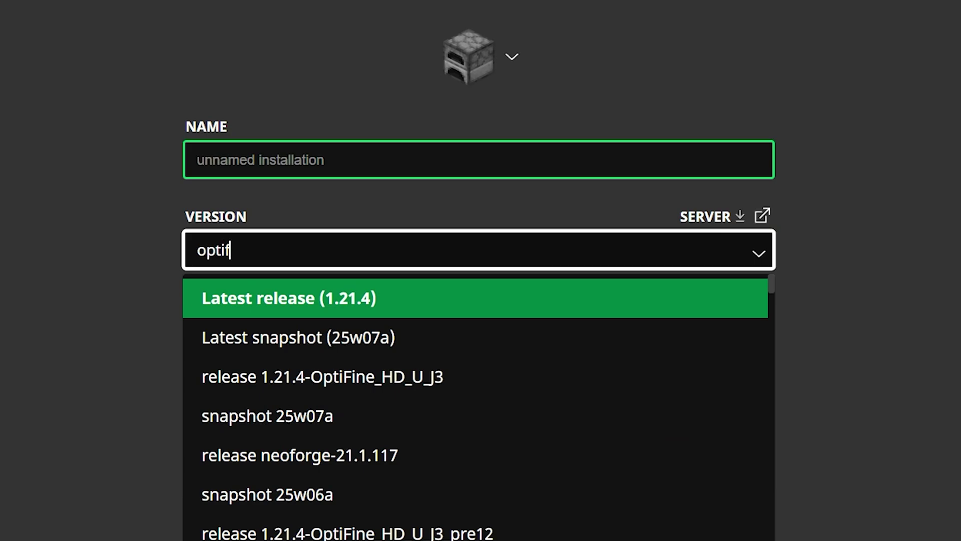
pyautogui.write('in')
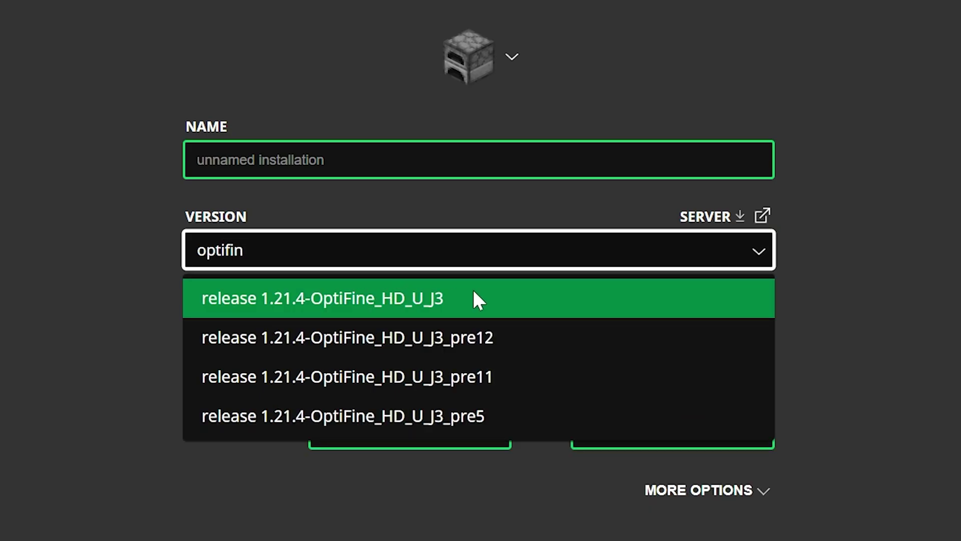
pyautogui.click(406, 295)
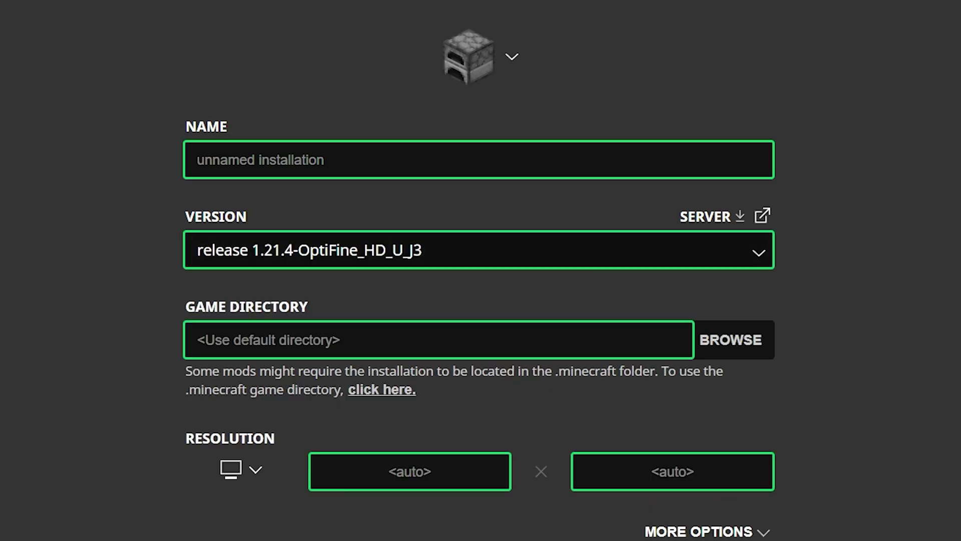
pyautogui.click(197, 160)
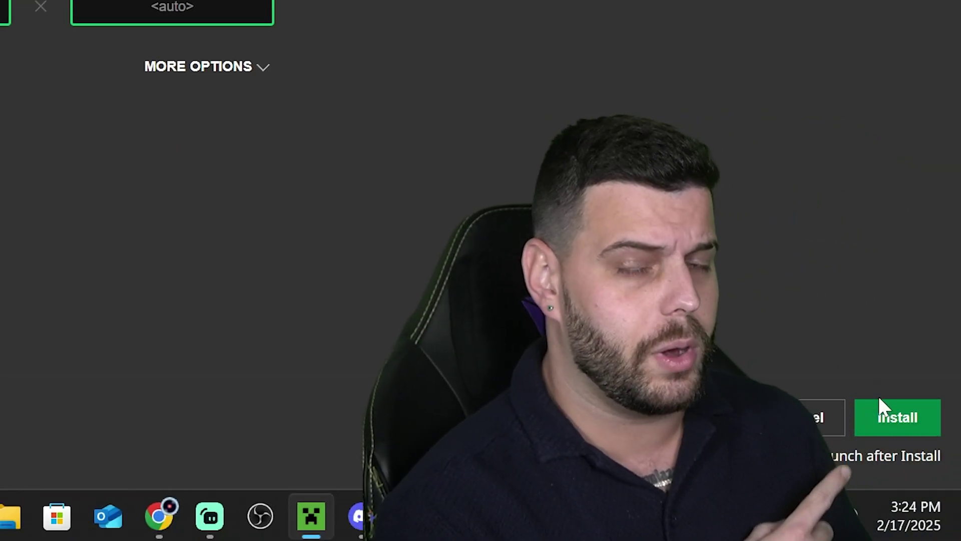
pyautogui.click(879, 400)
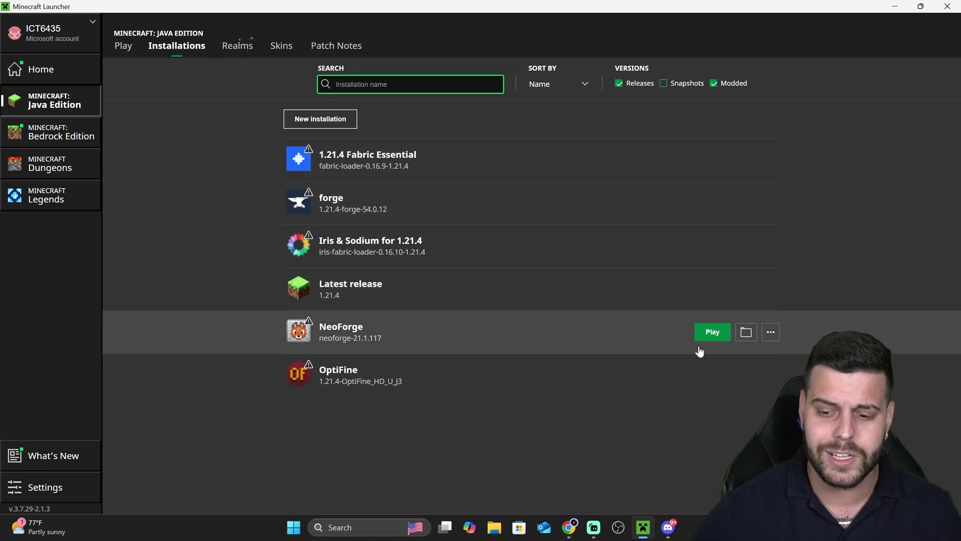
pyautogui.moveTo(707, 380)
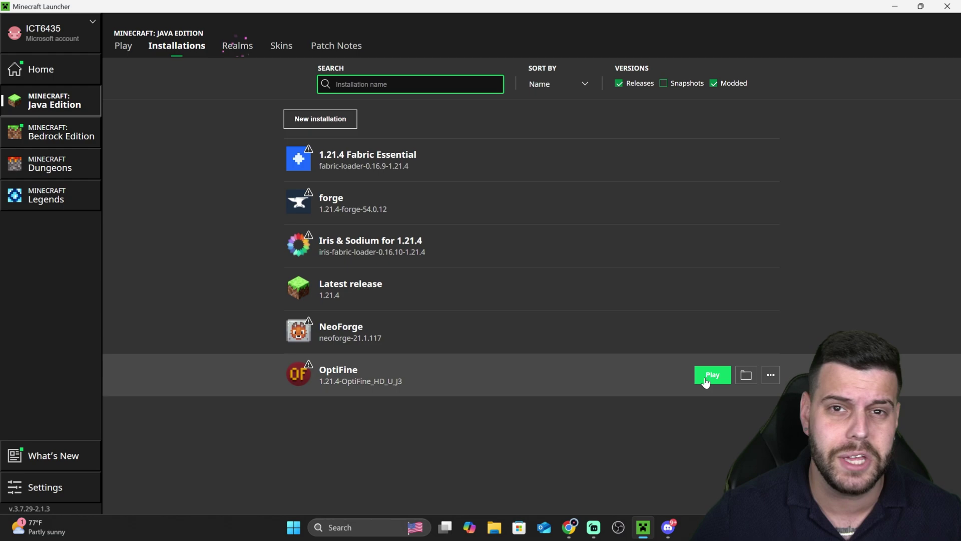